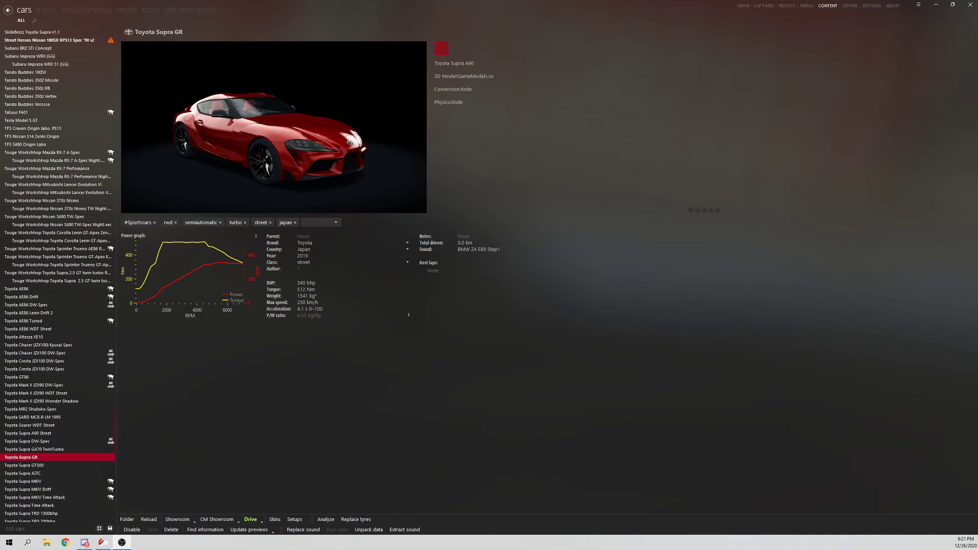
# Preview the Toyota Supra GR in the custom showroom and close the preview.
pyautogui.click(188, 29)
pyautogui.click(230, 519)
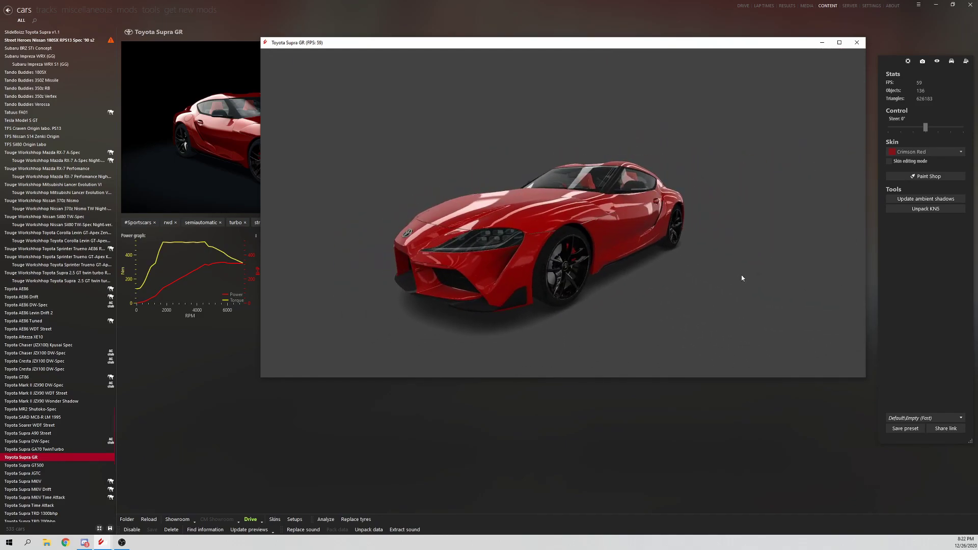
pyautogui.click(857, 42)
# Find the DCGP Toyota GT86 in the car list and inspect it from several angles in the custom showroom.
pyautogui.click(71, 417)
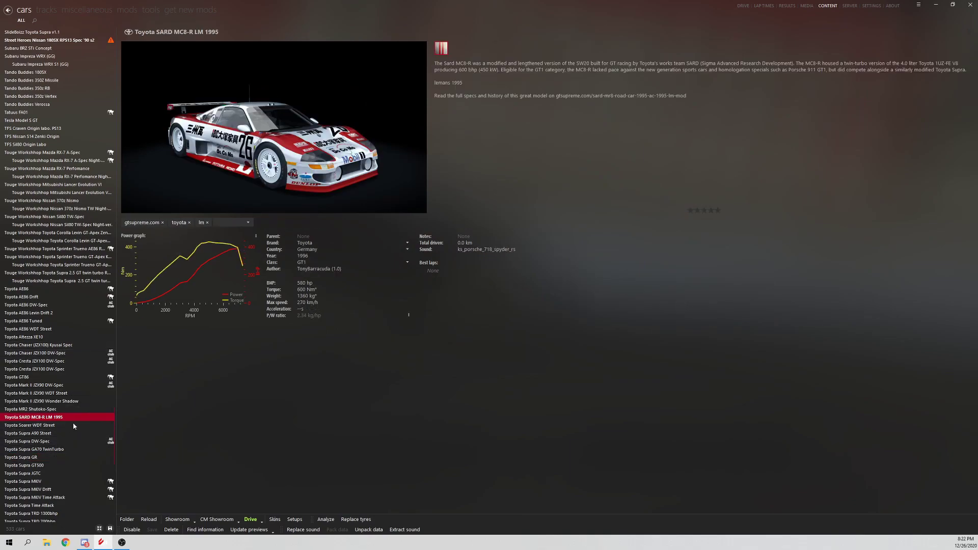
pyautogui.click(72, 425)
pyautogui.scroll(-1, 90, 411)
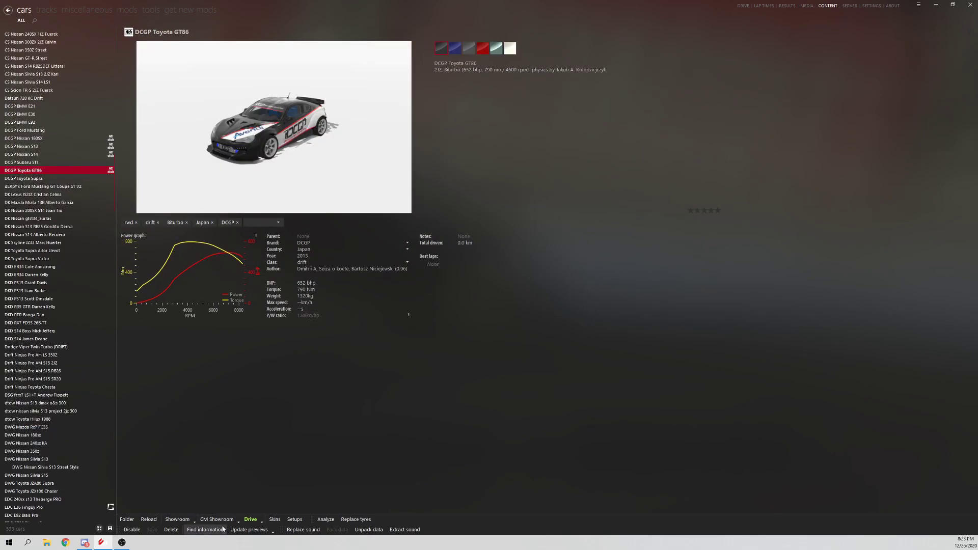
pyautogui.click(217, 519)
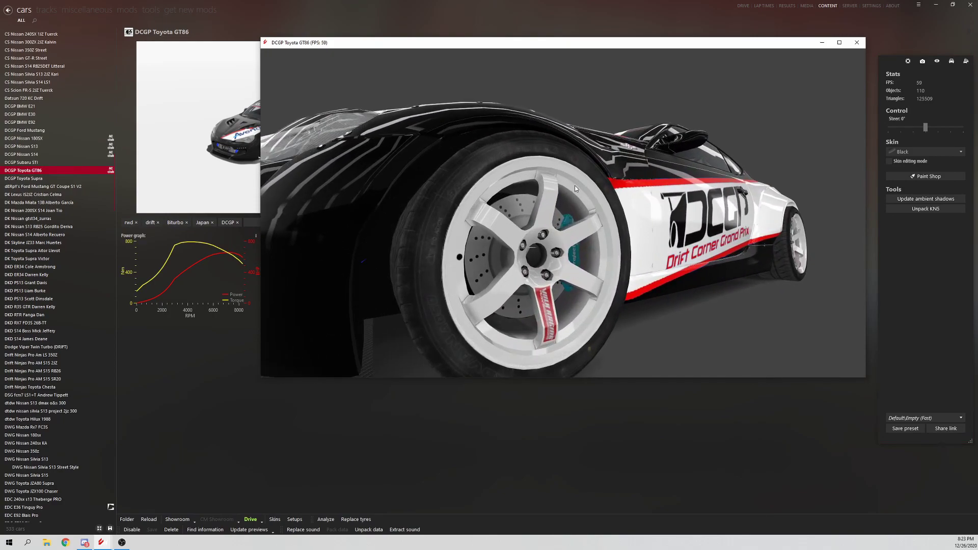
pyautogui.moveTo(653, 206); pyautogui.dragTo(700, 265)
pyautogui.scroll(-3, 524, 200)
pyautogui.scroll(-2, 706, 265)
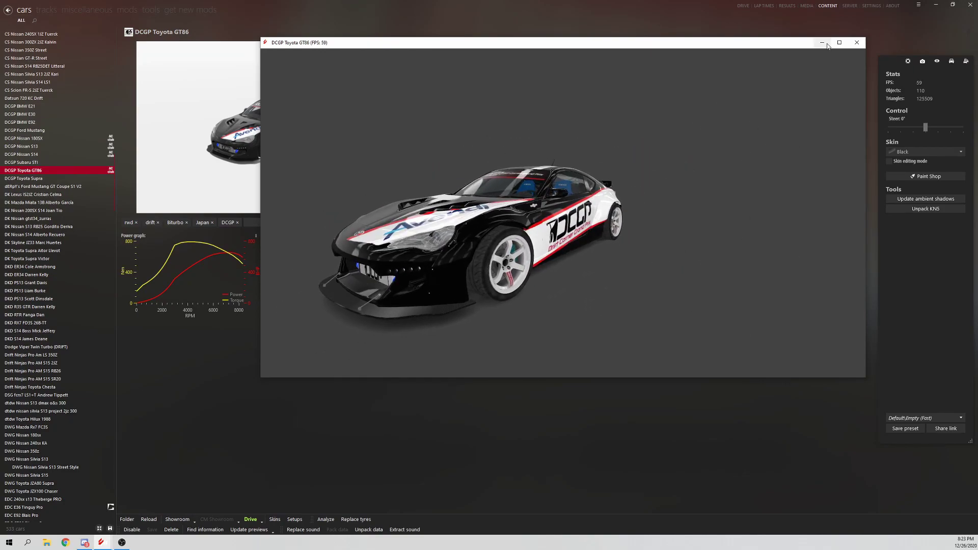
pyautogui.click(822, 44)
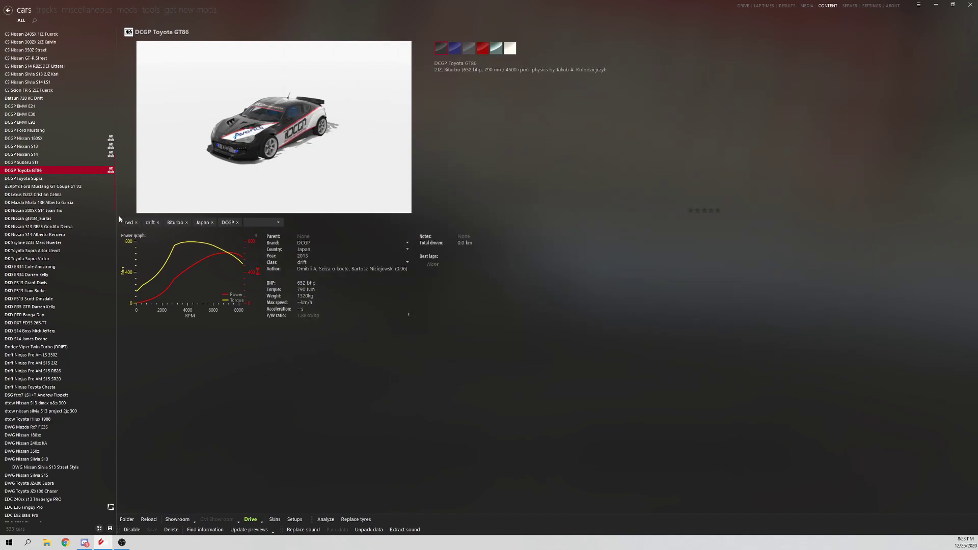
# Select the Toyota Supra GR in the car list.
pyautogui.scroll(-20, 51, 301)
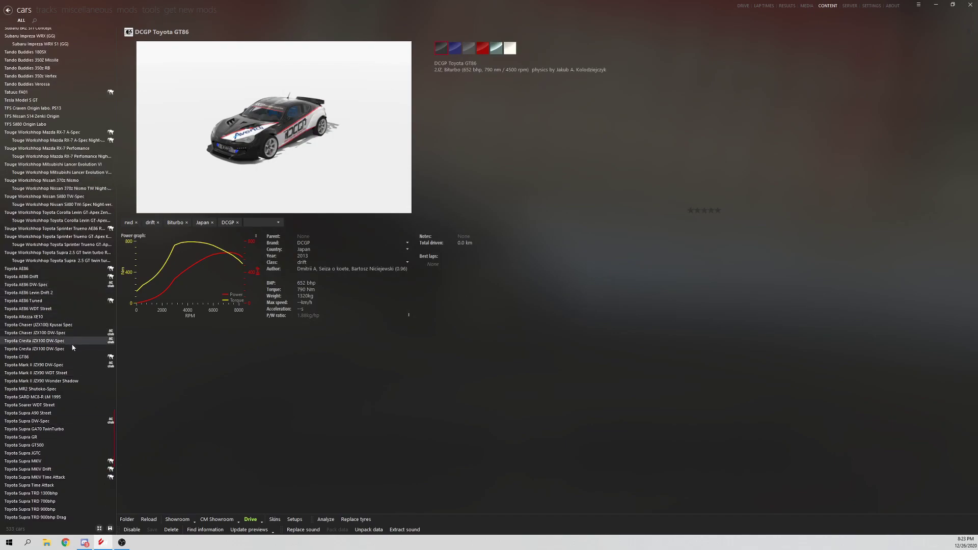
pyautogui.scroll(-3, 57, 331)
pyautogui.click(57, 364)
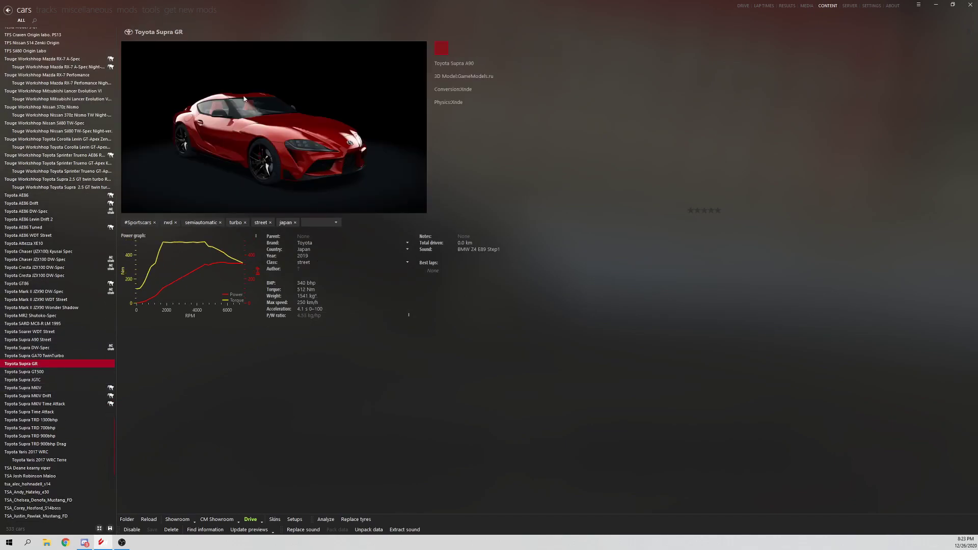
# View the plugins listed in Content Manager's own settings.
pyautogui.click(875, 5)
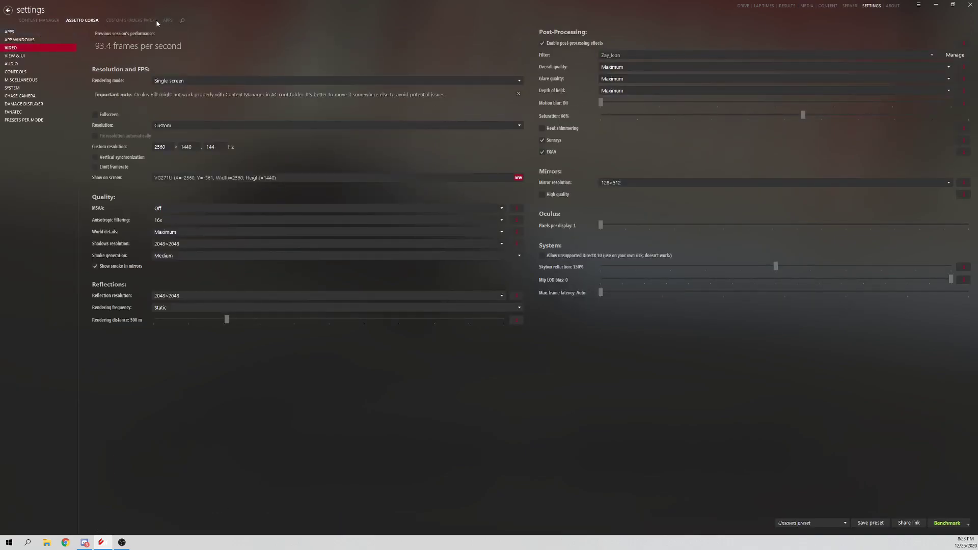
pyautogui.click(49, 22)
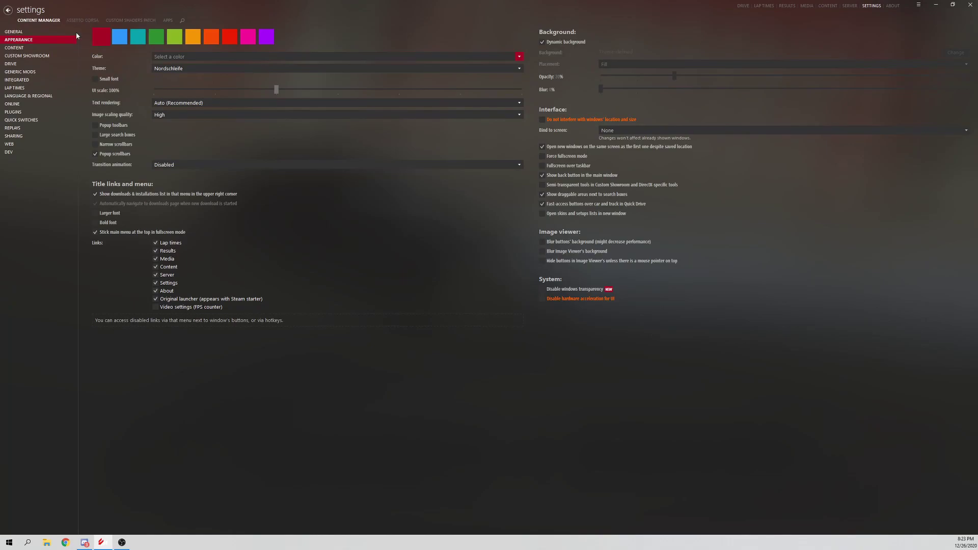
pyautogui.click(31, 113)
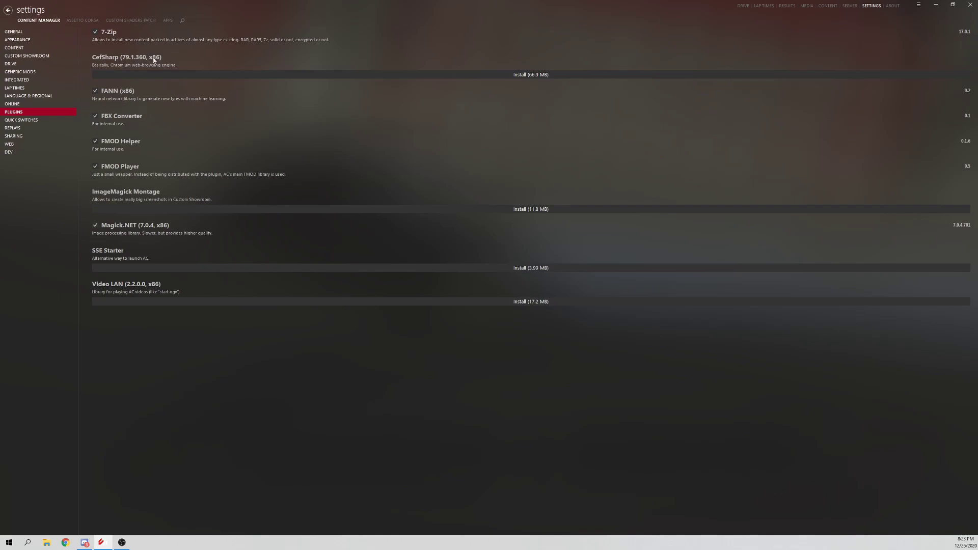
# Check the Content Manager version number in the About information.
pyautogui.click(892, 5)
pyautogui.click(26, 21)
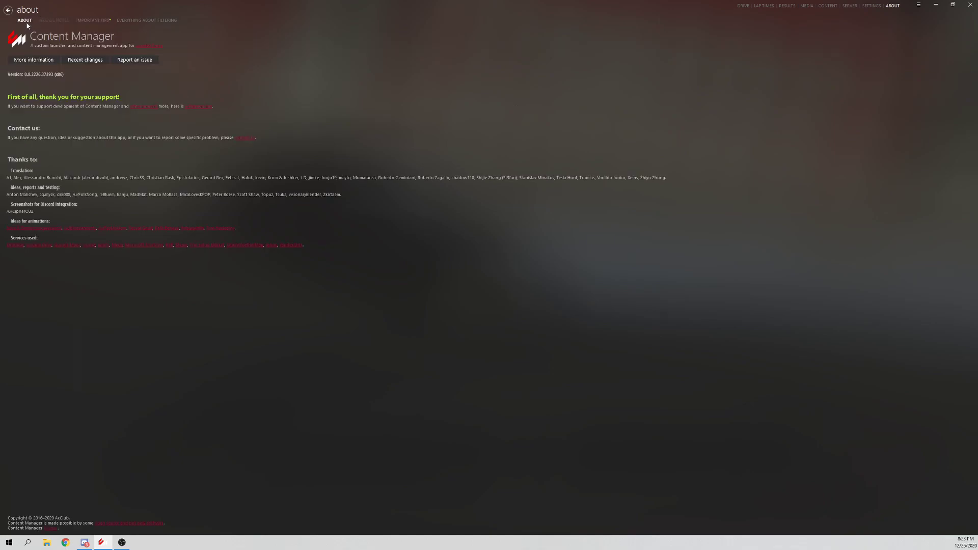
pyautogui.doubleClick(48, 74)
pyautogui.click(47, 74)
pyautogui.doubleClick(48, 74)
pyautogui.click(40, 73)
pyautogui.moveTo(58, 75); pyautogui.dragTo(1, 76)
pyautogui.click(482, 169)
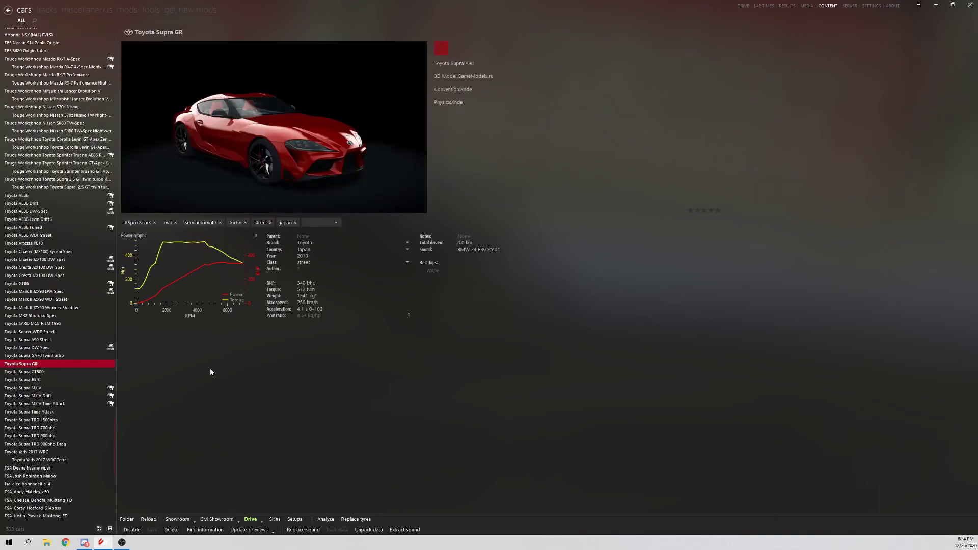
# Load the Toyota Supra GR in the custom showroom and unpack its KN5 file.
pyautogui.click(216, 519)
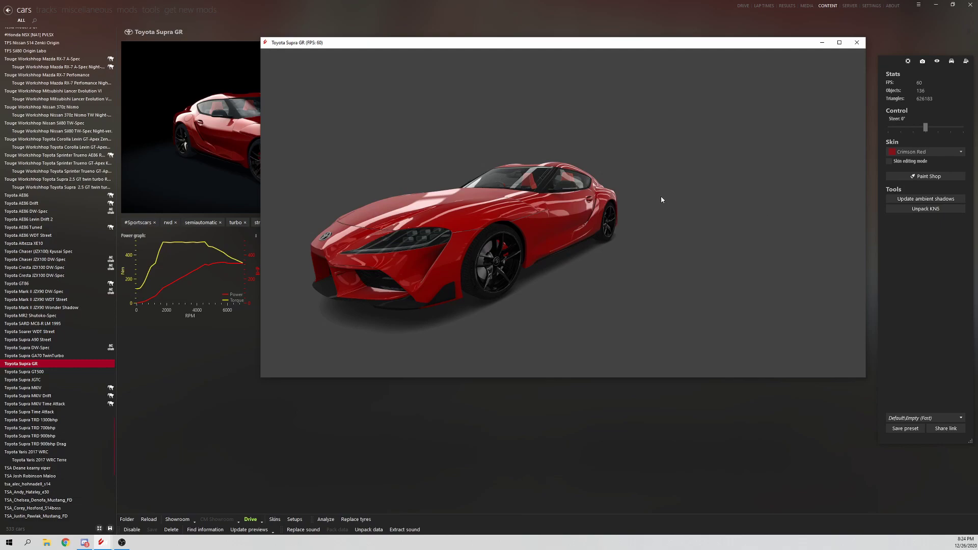
pyautogui.moveTo(661, 199); pyautogui.dragTo(756, 231)
pyautogui.click(938, 209)
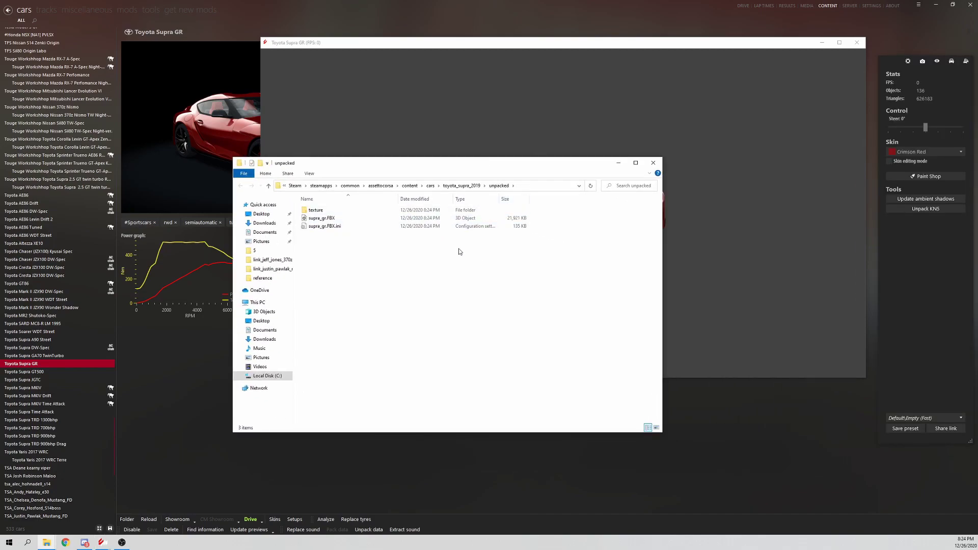
# Copy the texture folder, supra_gr.FBX and supra_gr.FBX.ini from the unpacked folder.
pyautogui.moveTo(420, 247); pyautogui.dragTo(344, 200)
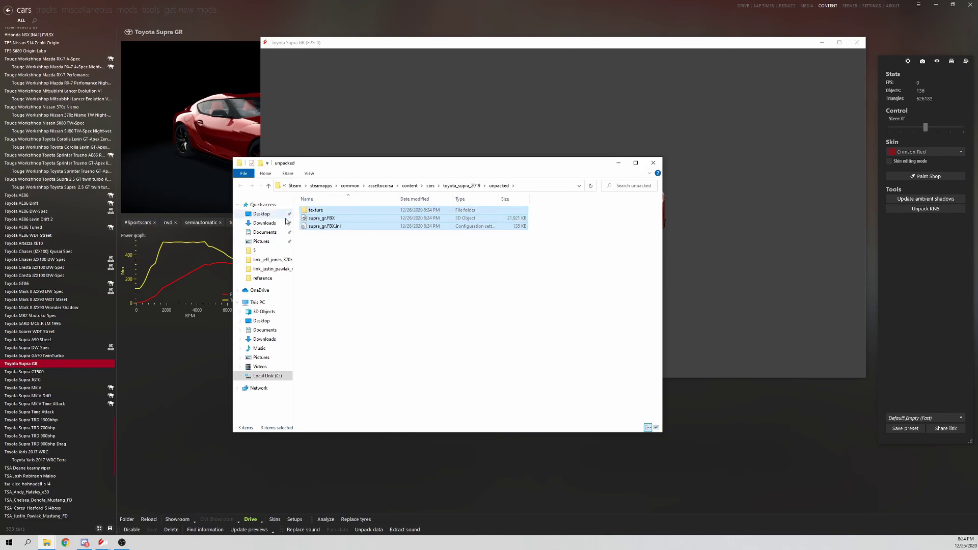
pyautogui.moveTo(443, 164); pyautogui.dragTo(433, 166)
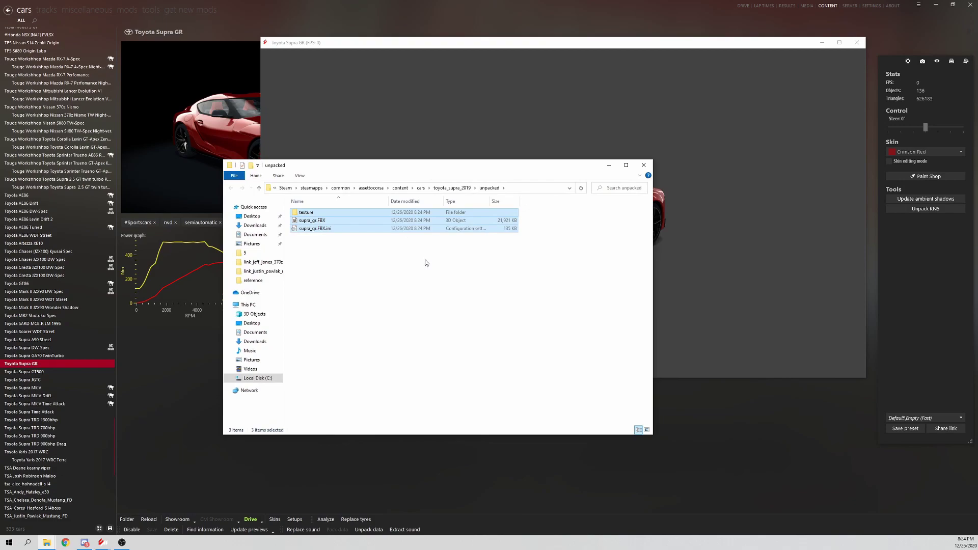
pyautogui.rightClick(380, 230)
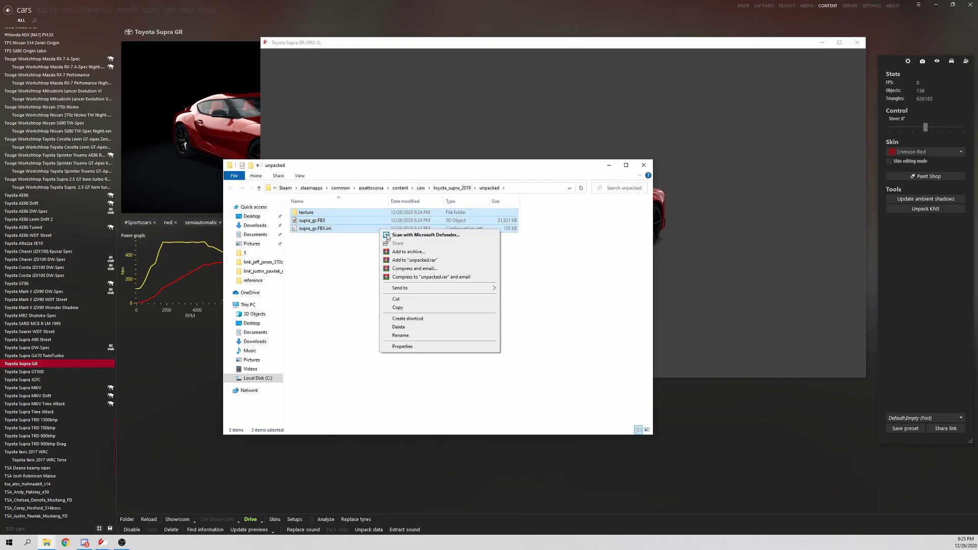
pyautogui.click(424, 308)
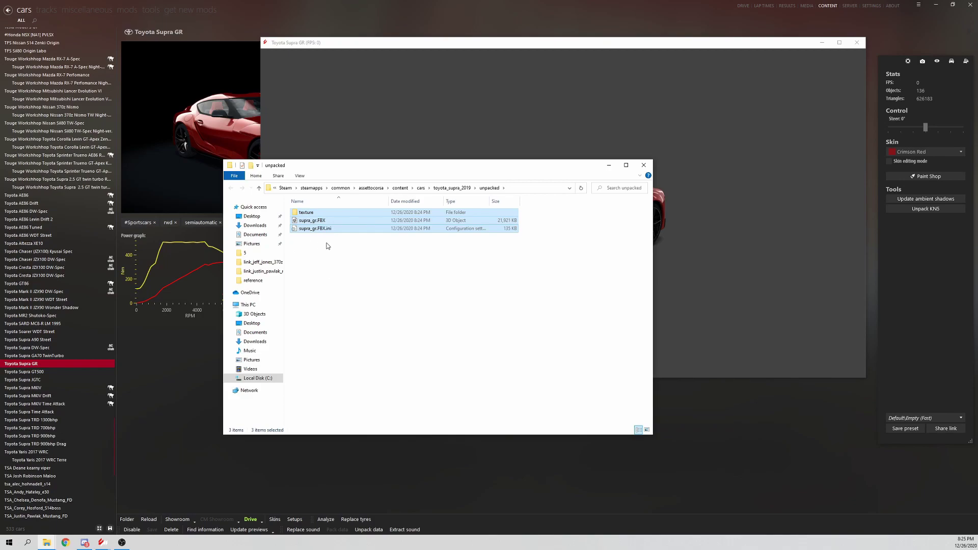
# Go to the Assetto Mods folder inside Documents.
pyautogui.click(255, 234)
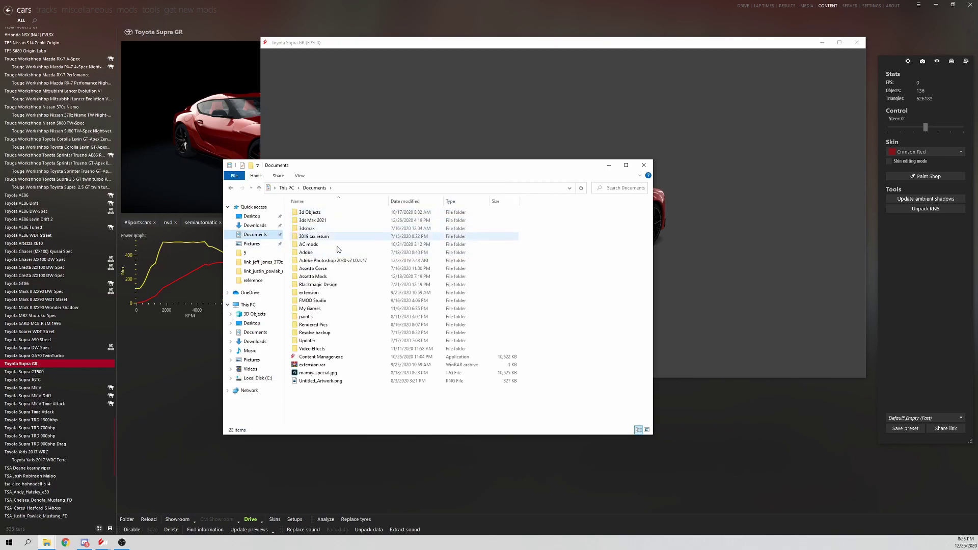
pyautogui.doubleClick(340, 277)
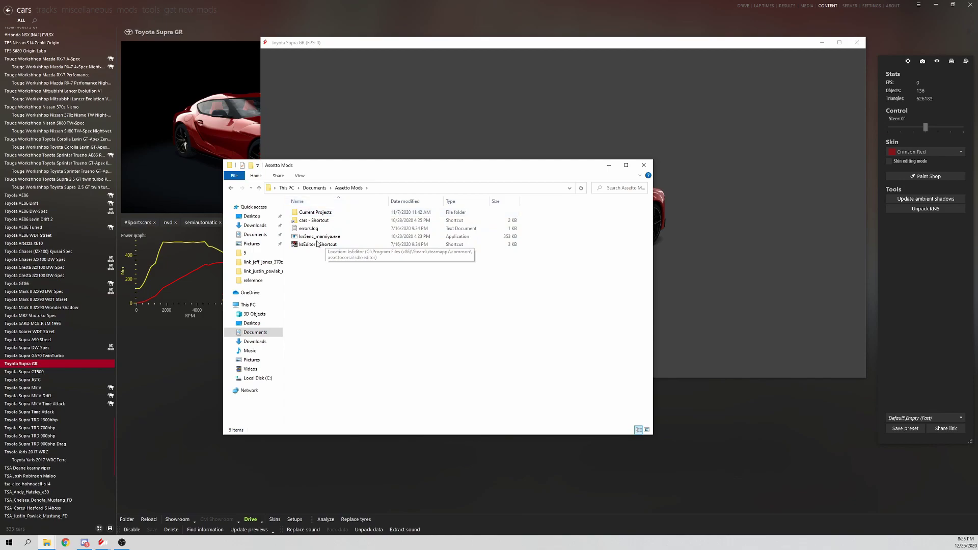
pyautogui.click(328, 214)
pyautogui.click(329, 219)
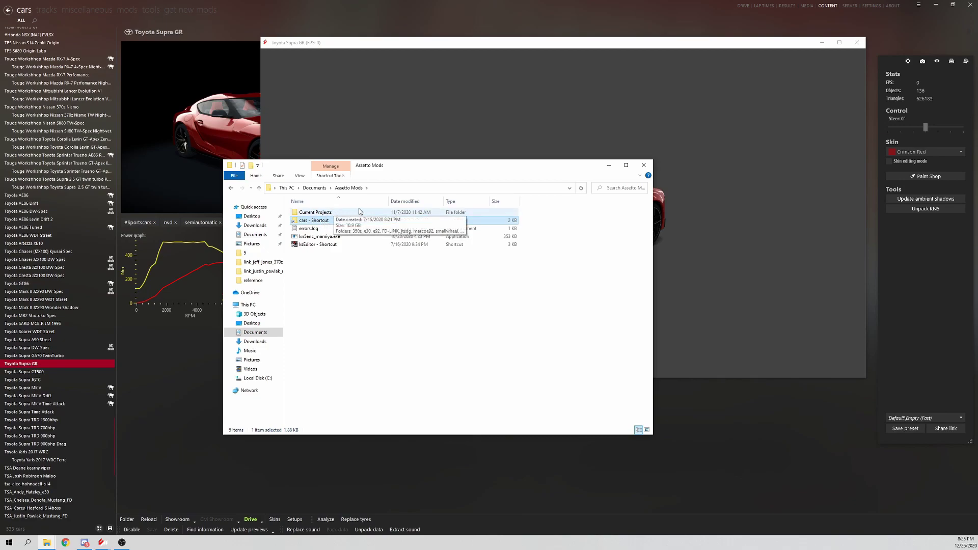
pyautogui.click(258, 378)
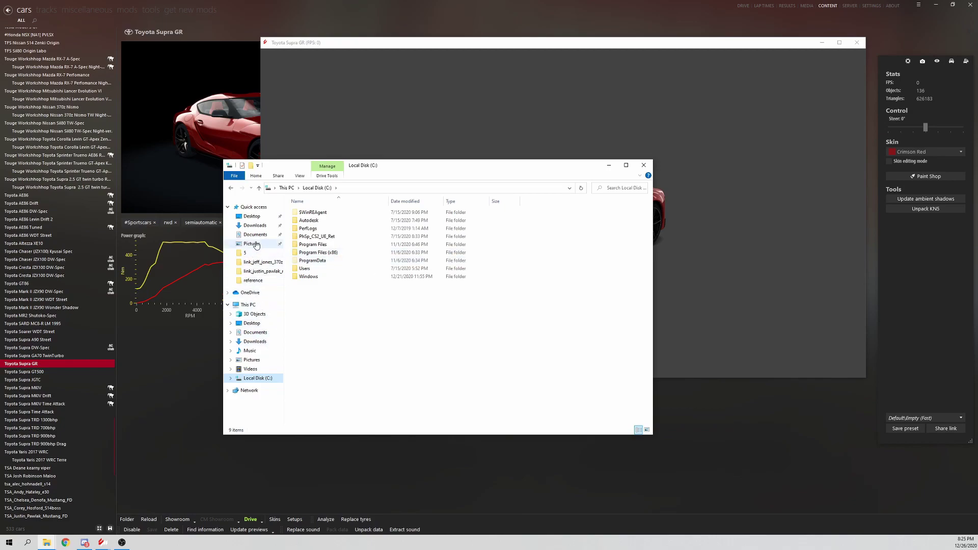
pyautogui.hotkey('alt', 'Left')
# Create a folder named supra in Current Projects and paste the copied Supra files into it.
pyautogui.doubleClick(338, 214)
pyautogui.click(251, 169)
pyautogui.write('supra')
pyautogui.press('Return')
pyautogui.doubleClick(328, 272)
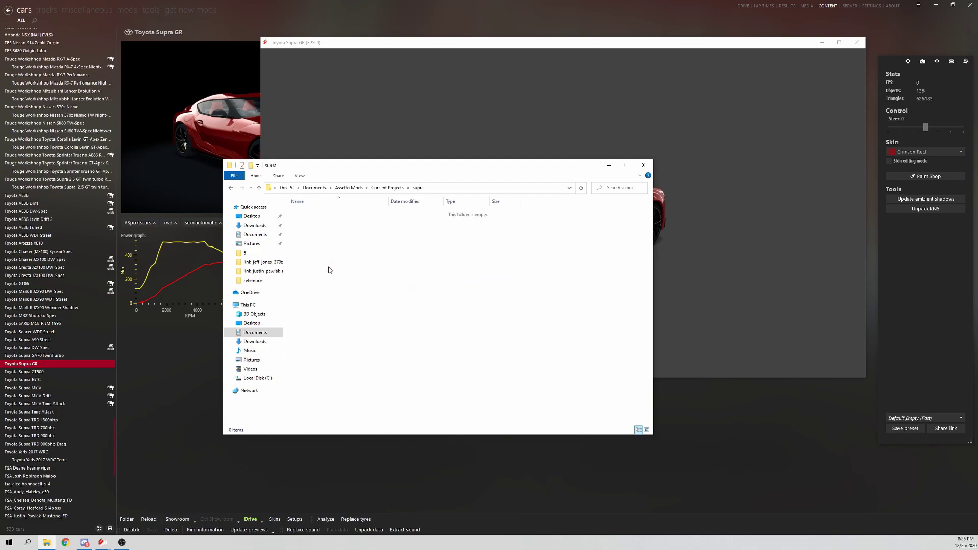
pyautogui.hotkey('ctrl', 'v')
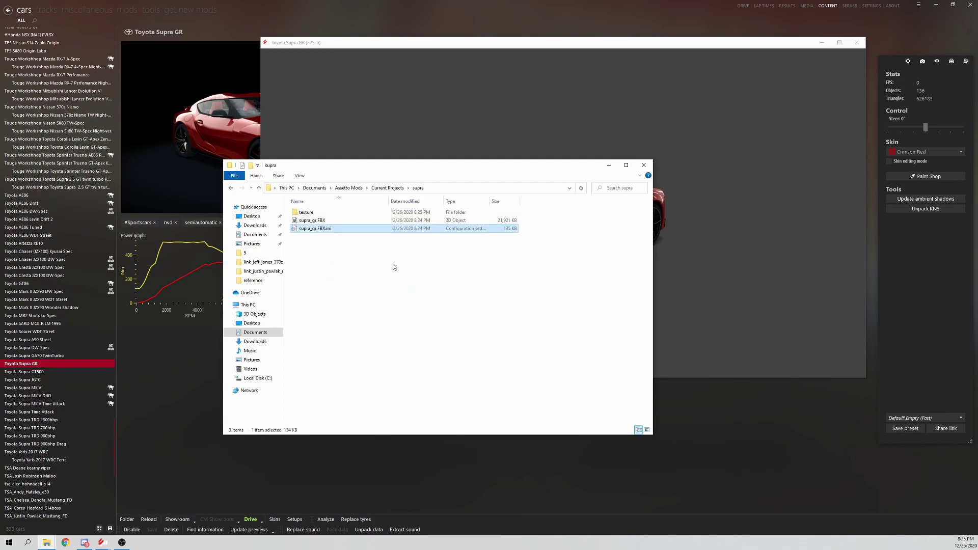
pyautogui.click(375, 274)
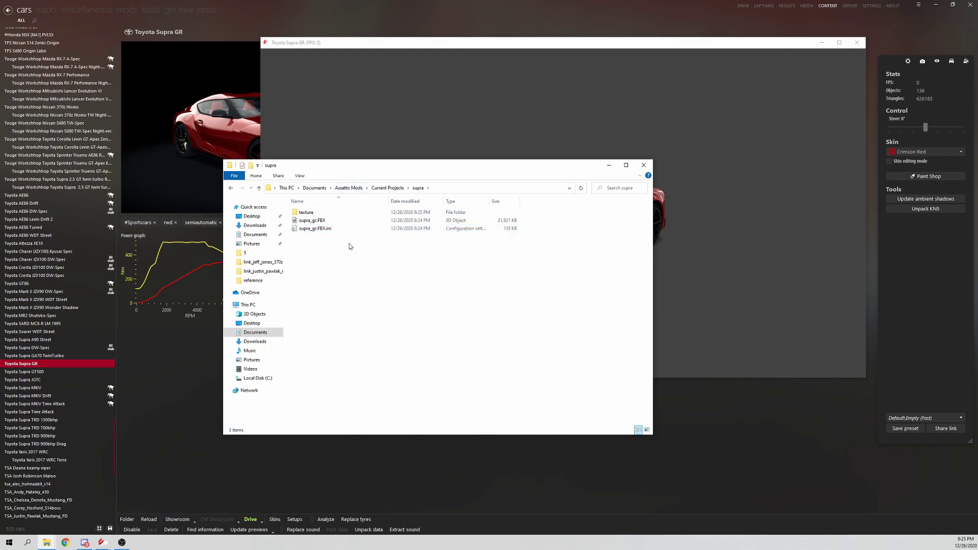
# Launch 3ds Max 2021 and minimise the supra folder window.
pyautogui.click(9, 542)
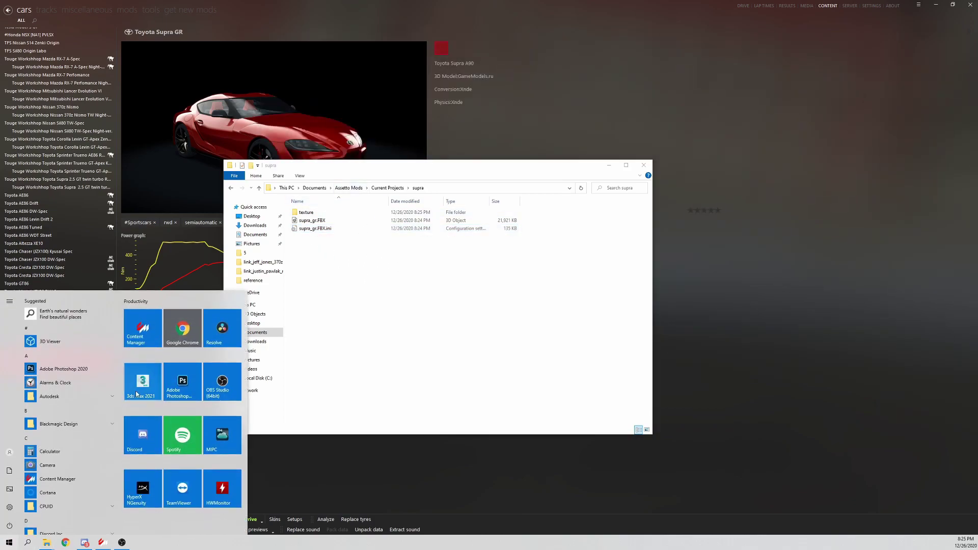
pyautogui.click(414, 351)
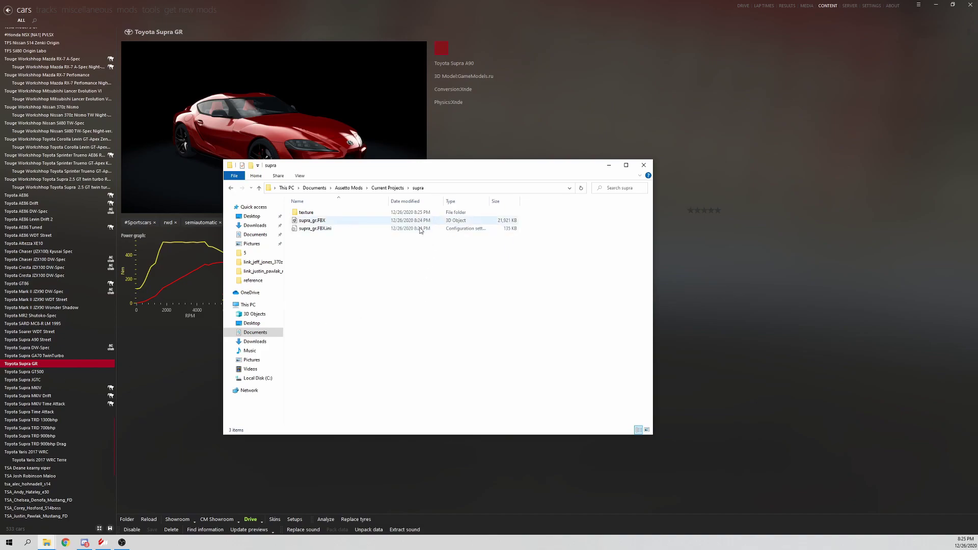
pyautogui.click(608, 165)
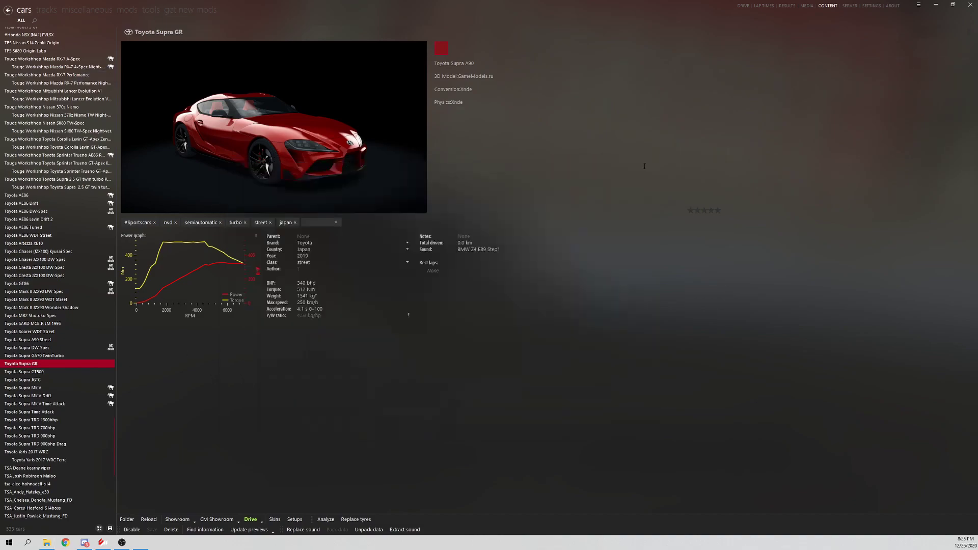
# Load the DCGP Toyota GT86 in the custom showroom and unpack its KN5 file.
pyautogui.scroll(3, 74, 353)
pyautogui.moveTo(113, 415); pyautogui.dragTo(96, 158)
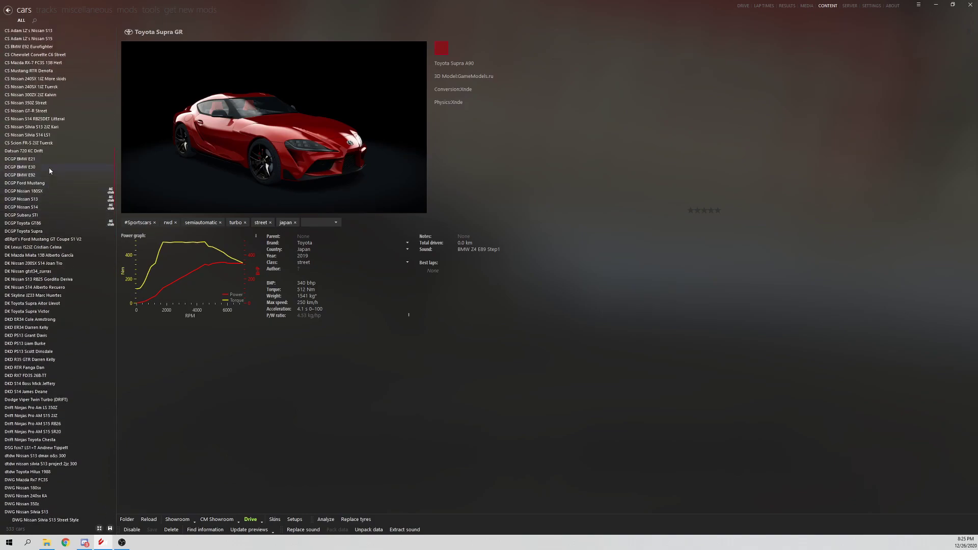
pyautogui.click(53, 222)
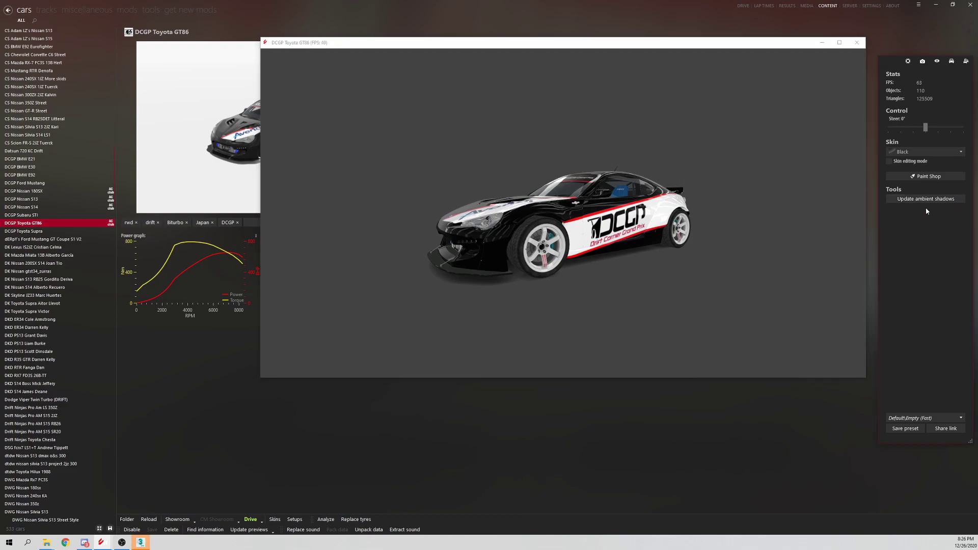
pyautogui.click(904, 207)
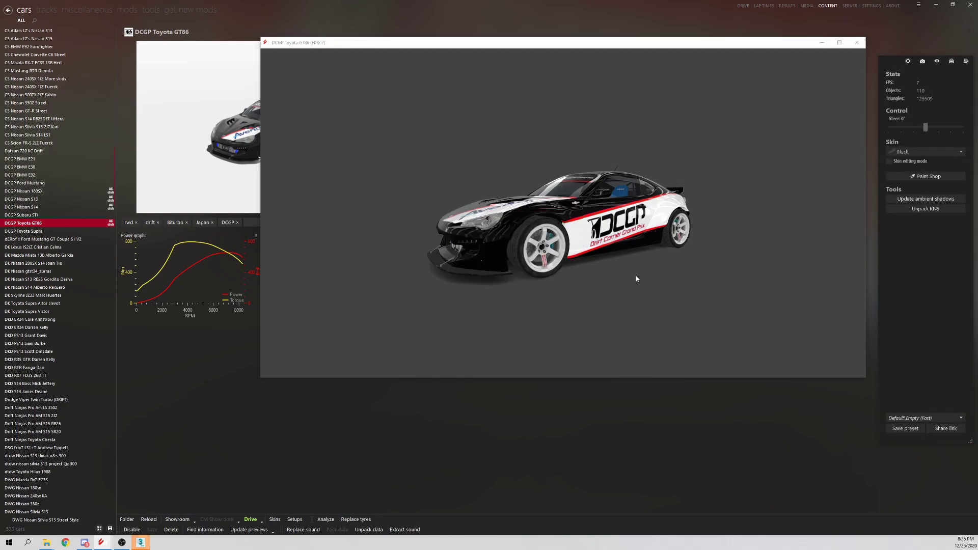
# Rename the unpacked model.fbx file to gt86.fbx.
pyautogui.moveTo(399, 261); pyautogui.dragTo(375, 250)
pyautogui.click(303, 232)
pyautogui.click(317, 231)
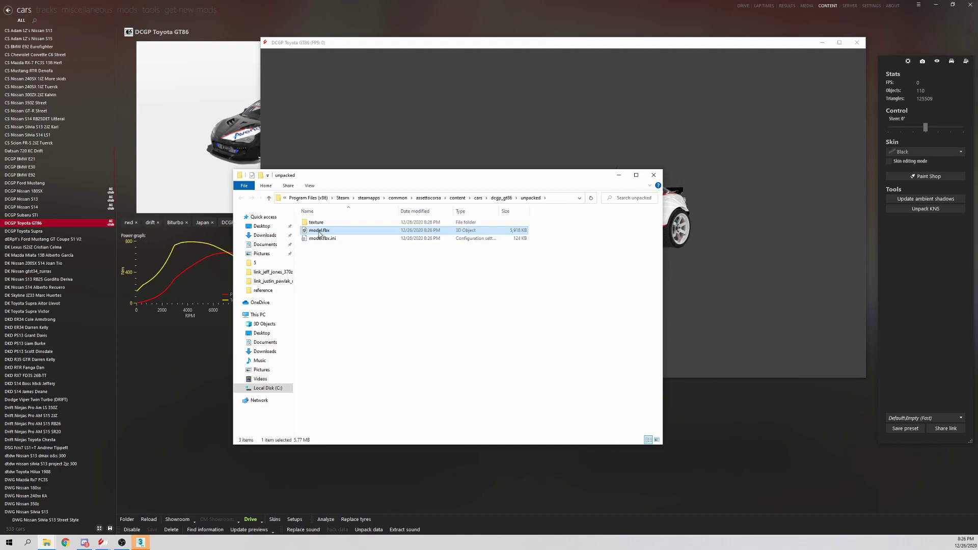
pyautogui.click(320, 232)
pyautogui.write('gt86')
pyautogui.press('Return')
# Rename the model.fbx.ini file to gt86.fbx.ini.
pyautogui.click(322, 239)
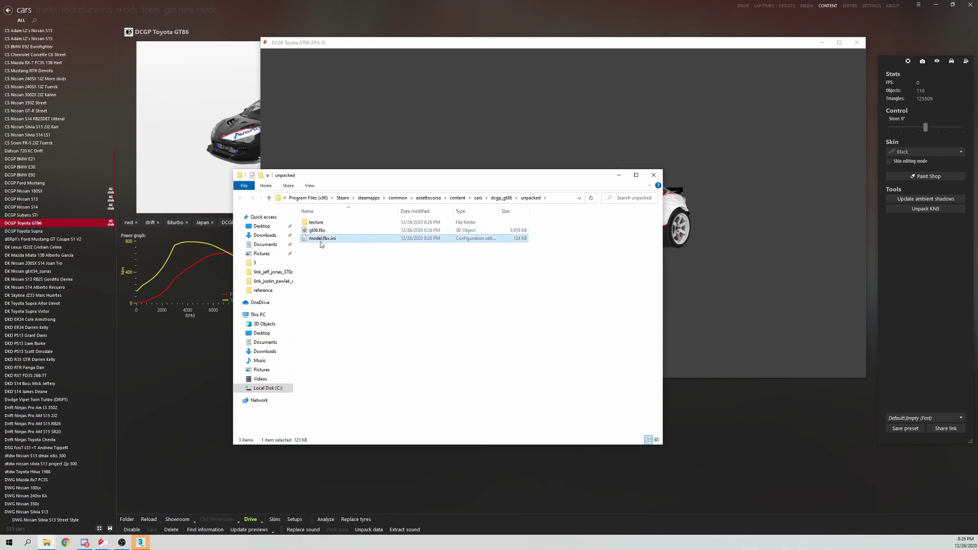
pyautogui.click(322, 240)
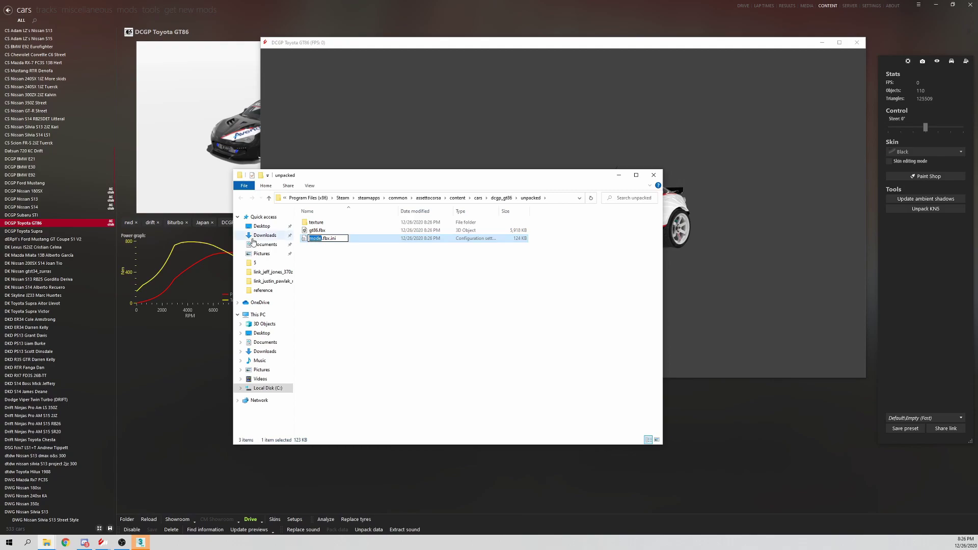
pyautogui.press('BackSpace')
pyautogui.write('gt86')
pyautogui.press('Return')
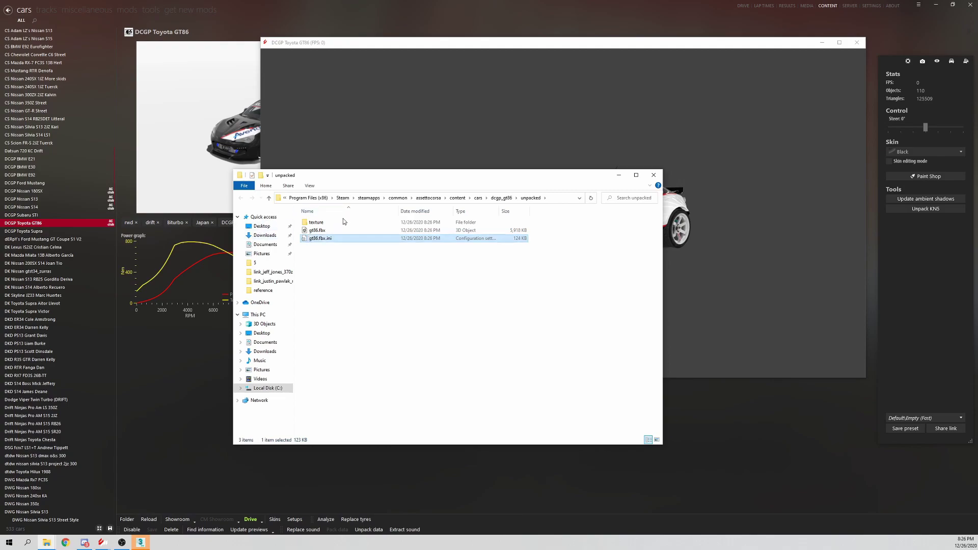
# Open gt86.fbx.ini in Notepad, examine the material names, shaders and texture entries, and close it.
pyautogui.click(358, 231)
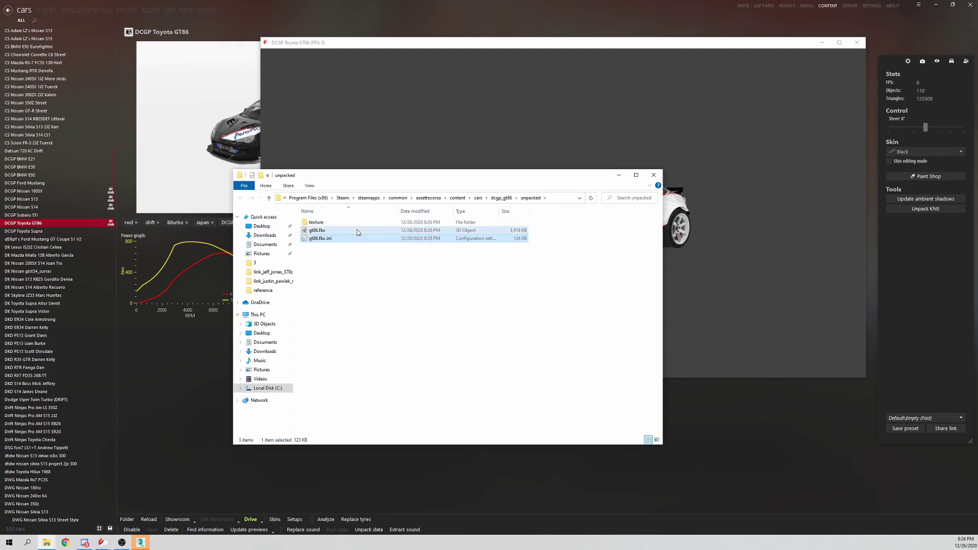
pyautogui.click(391, 239)
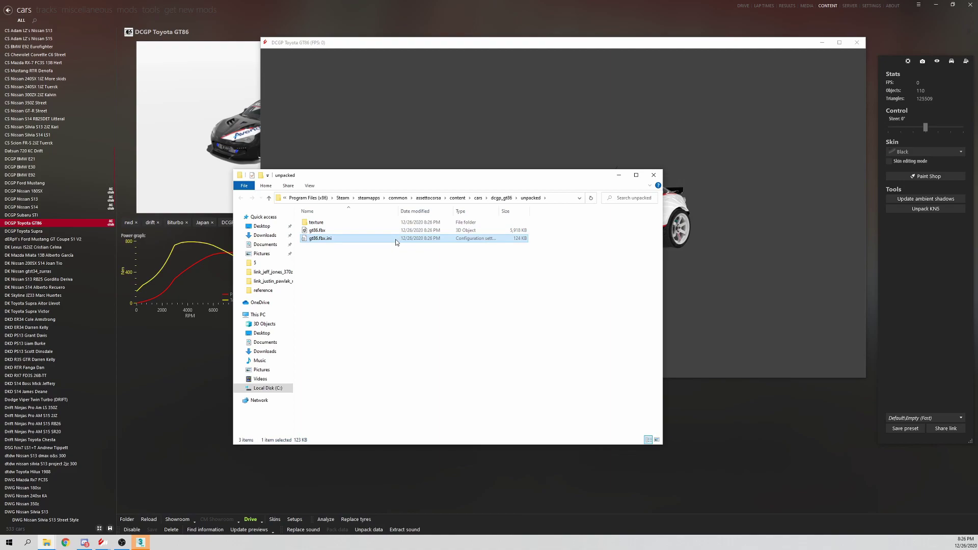
pyautogui.doubleClick(326, 240)
pyautogui.moveTo(282, 262); pyautogui.dragTo(342, 143)
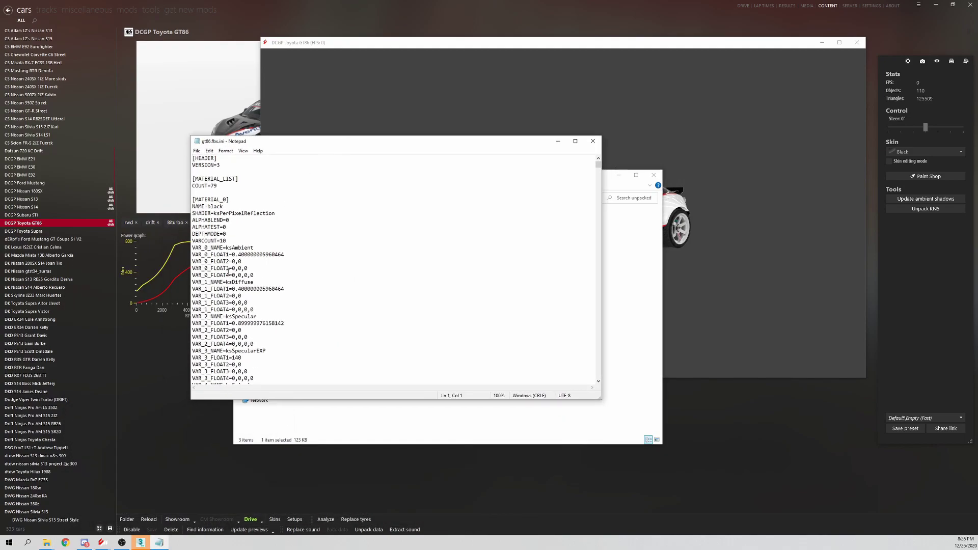
pyautogui.scroll(-14, 228, 271)
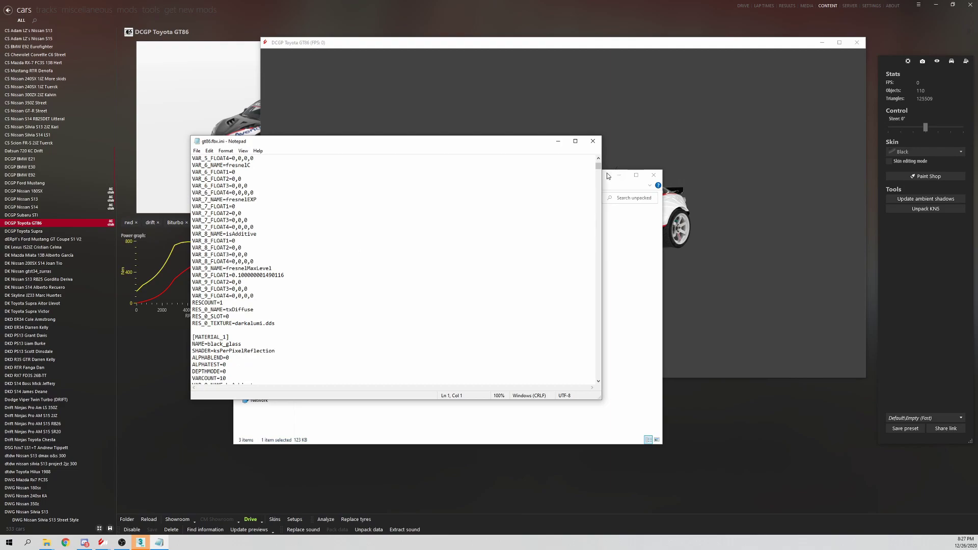
pyautogui.moveTo(599, 168); pyautogui.dragTo(599, 169)
pyautogui.scroll(-3, 256, 256)
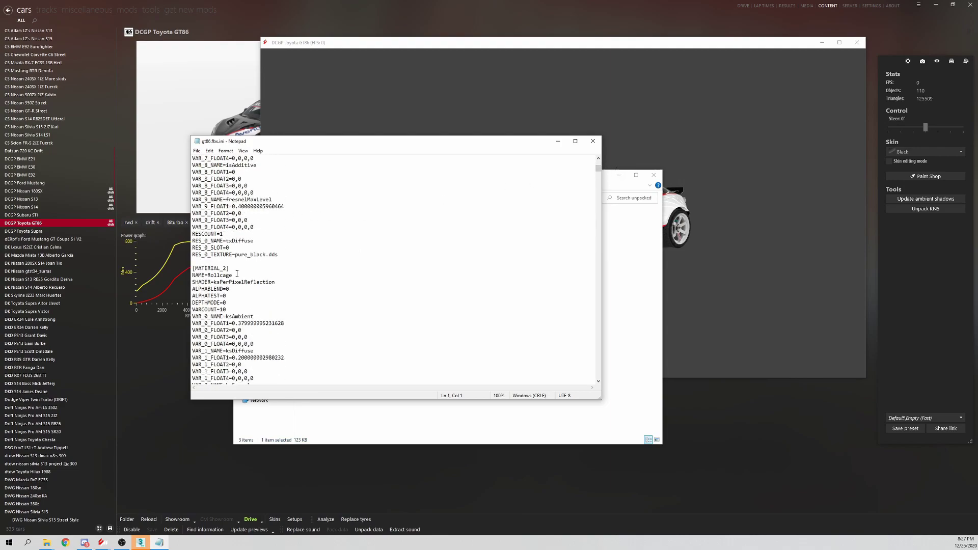
pyautogui.moveTo(275, 281); pyautogui.dragTo(213, 283)
pyautogui.click(276, 282)
pyautogui.scroll(-17, 277, 285)
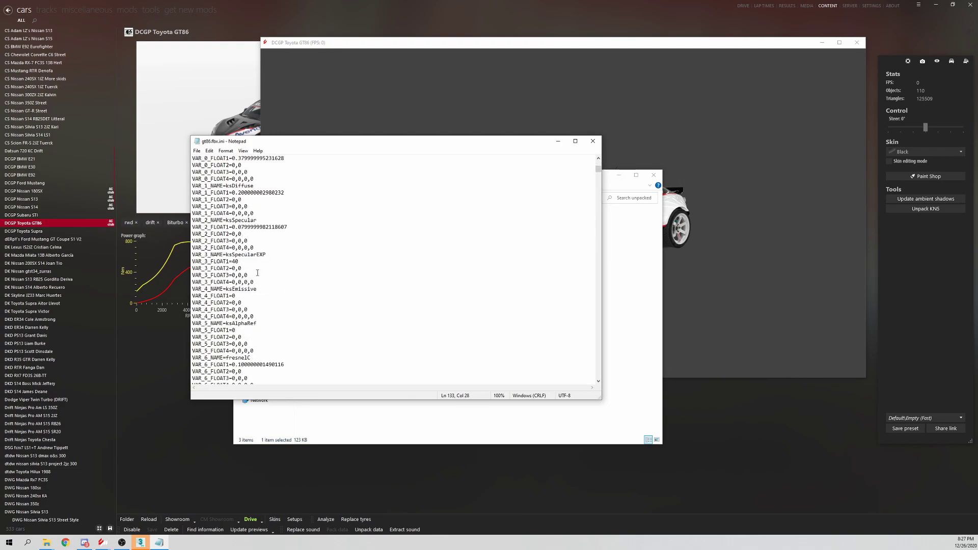
pyautogui.scroll(-8, 501, 220)
pyautogui.scroll(-20, 595, 181)
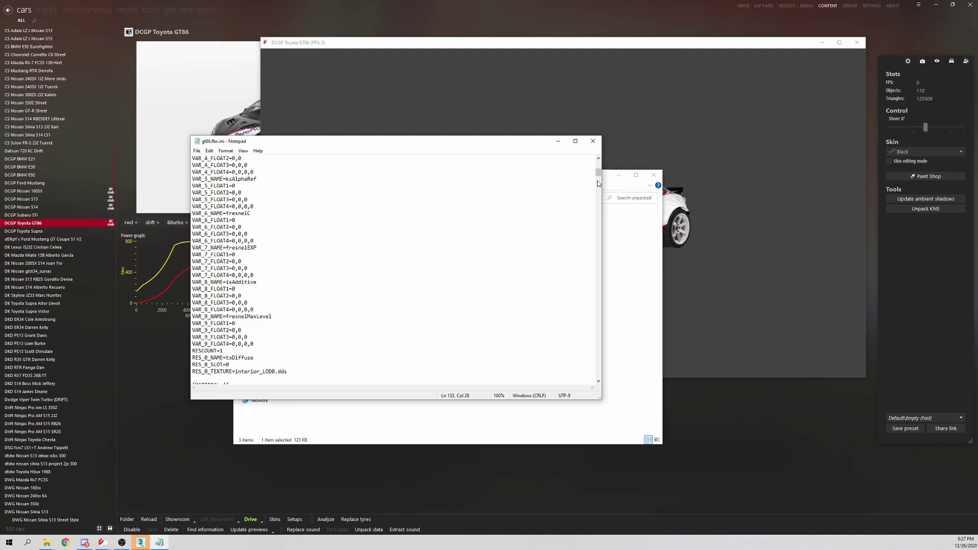
pyautogui.click(592, 142)
# Copy the texture folder, gt86.fbx and gt86.fbx.ini, and go to Current Projects inside Documents > Assetto Mods.
pyautogui.click(420, 281)
pyautogui.moveTo(358, 255); pyautogui.dragTo(328, 222)
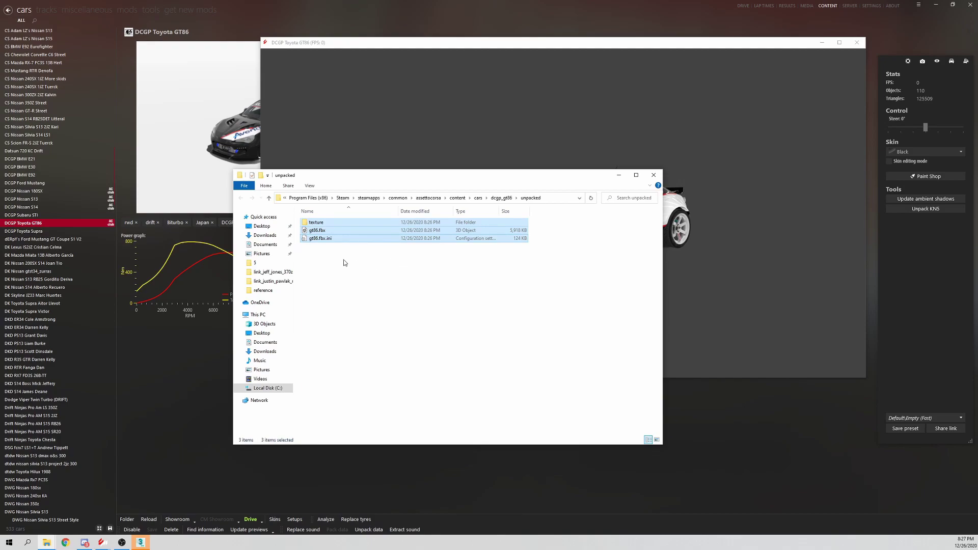
pyautogui.click(265, 244)
pyautogui.click(335, 286)
pyautogui.doubleClick(336, 288)
pyautogui.doubleClick(329, 223)
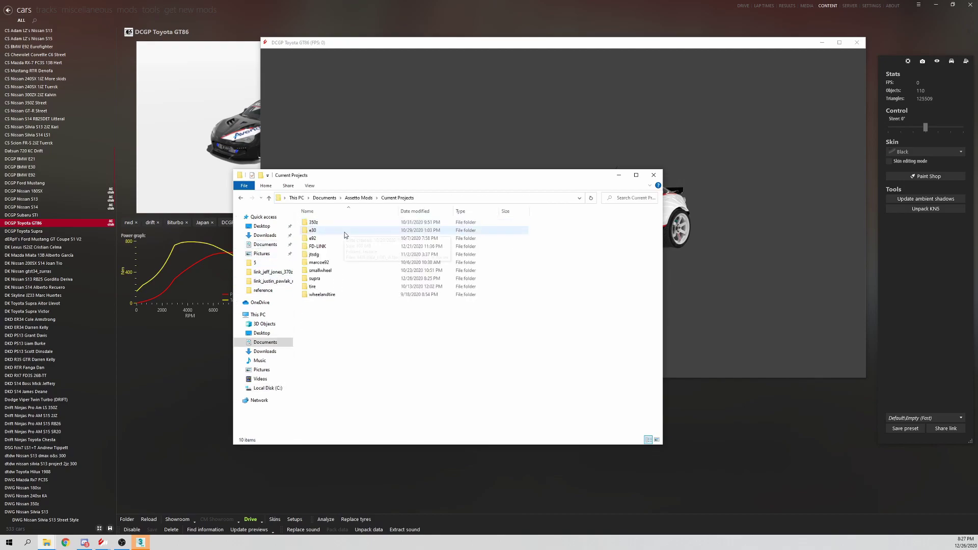
# Paste the copied GT86 files into the supra folder, skipping files that have the same names.
pyautogui.doubleClick(335, 281)
pyautogui.moveTo(482, 296); pyautogui.dragTo(353, 209)
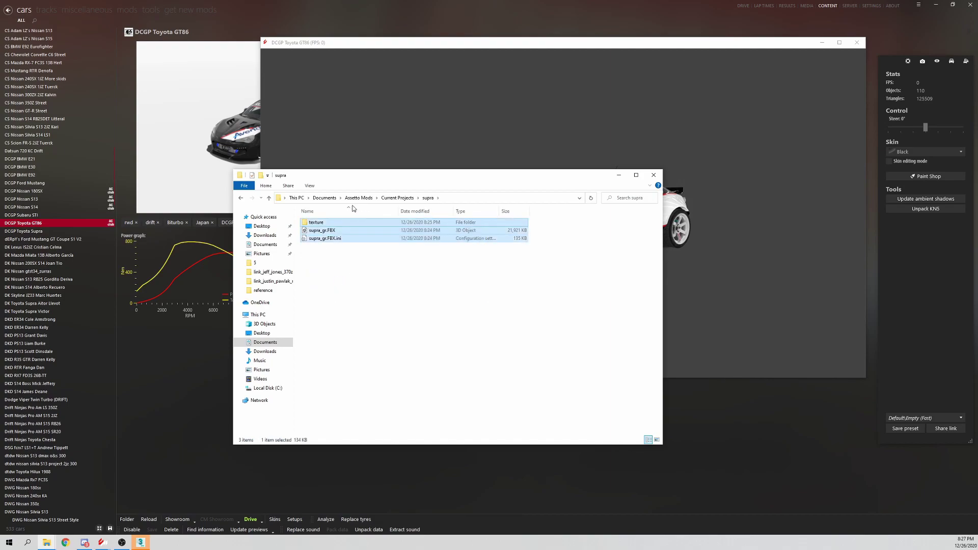
pyautogui.moveTo(451, 307); pyautogui.dragTo(308, 211)
pyautogui.click(371, 293)
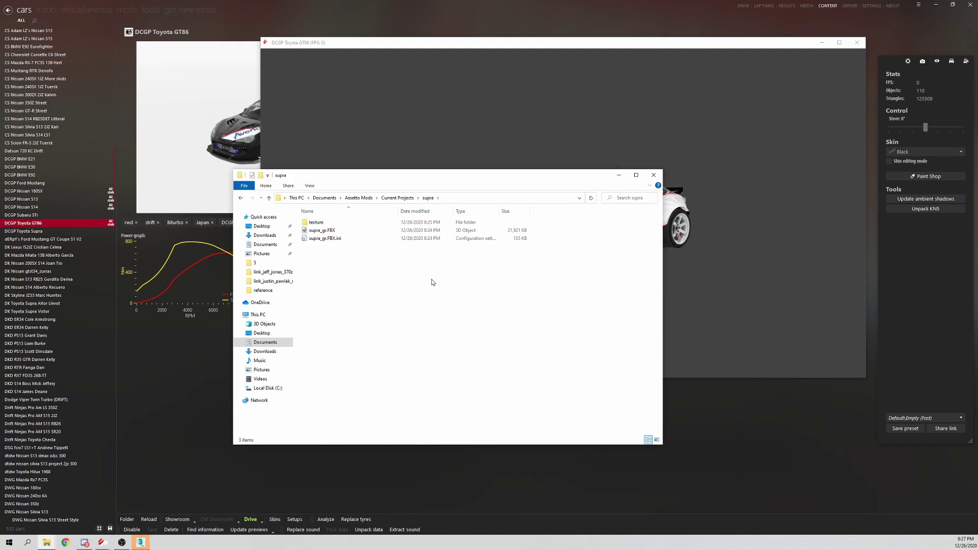
pyautogui.hotkey('ctrl', 'v')
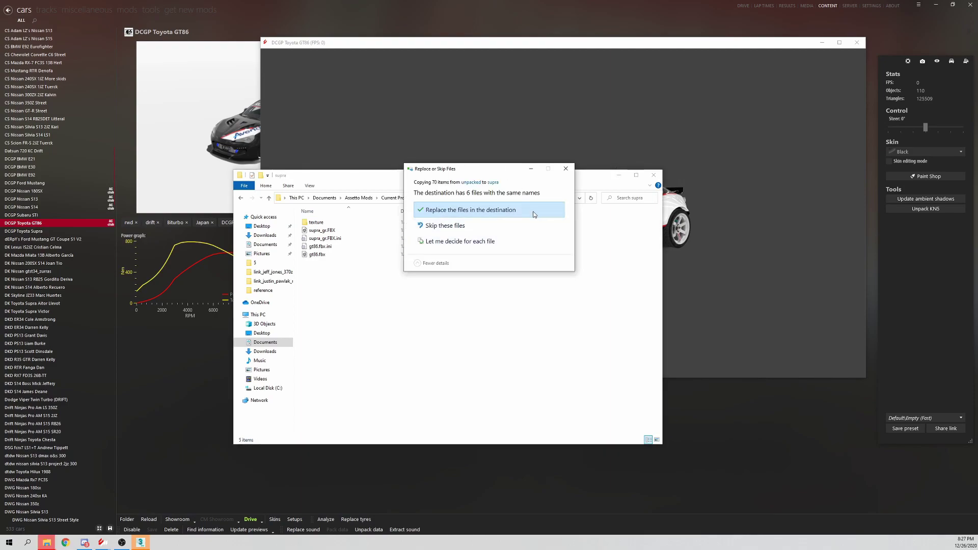
pyautogui.click(481, 227)
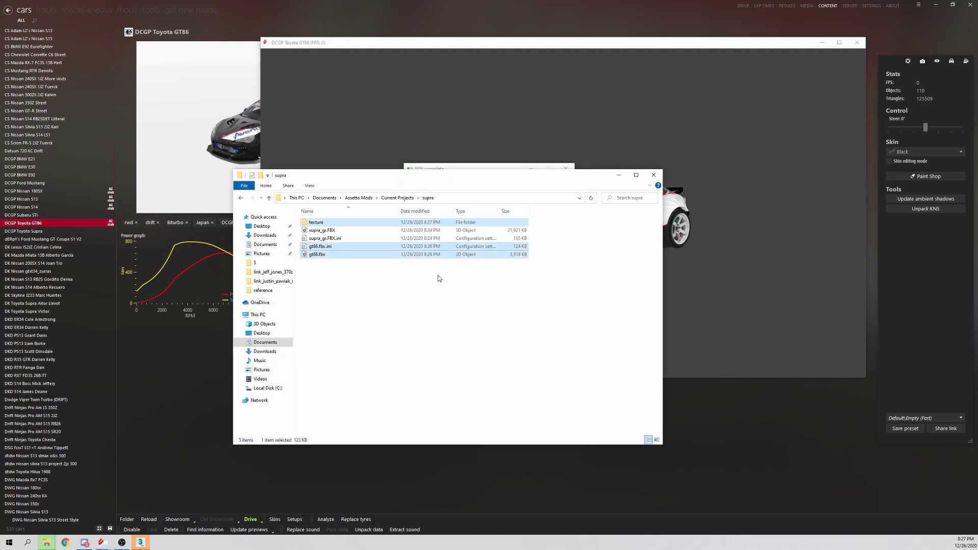
# Check the texture folder and the GT86 and Supra model files in the supra folder against the showroom car.
pyautogui.doubleClick(331, 223)
pyautogui.press('BackSpace')
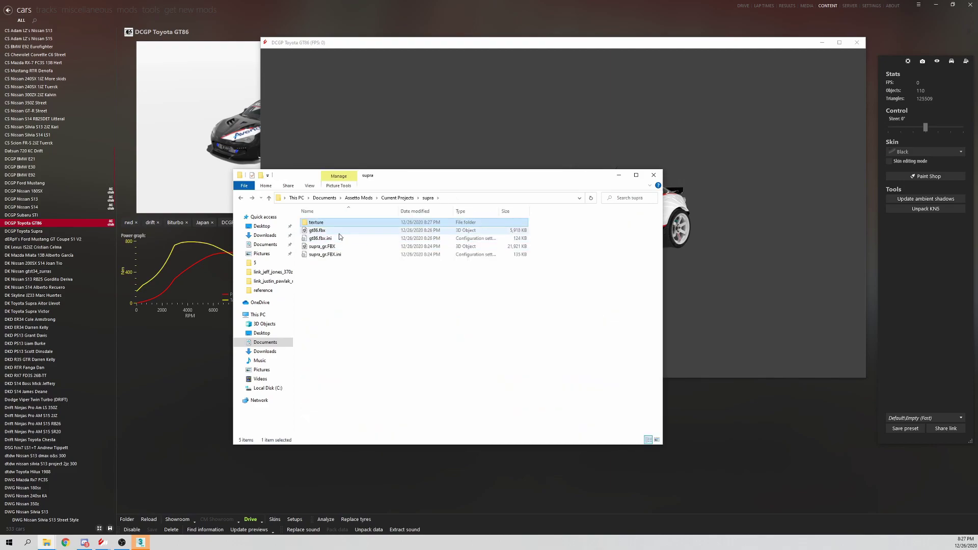
pyautogui.click(350, 232)
pyautogui.click(352, 237)
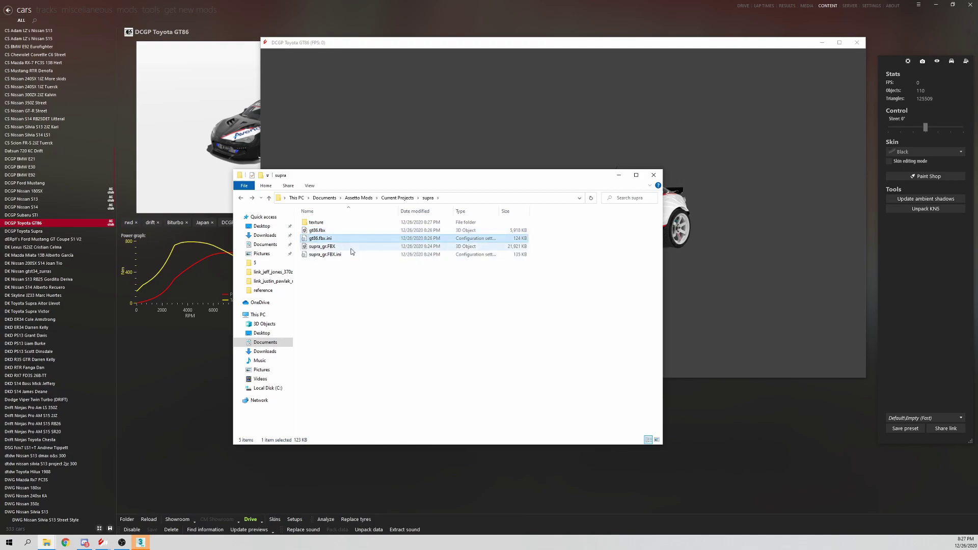
pyautogui.click(351, 248)
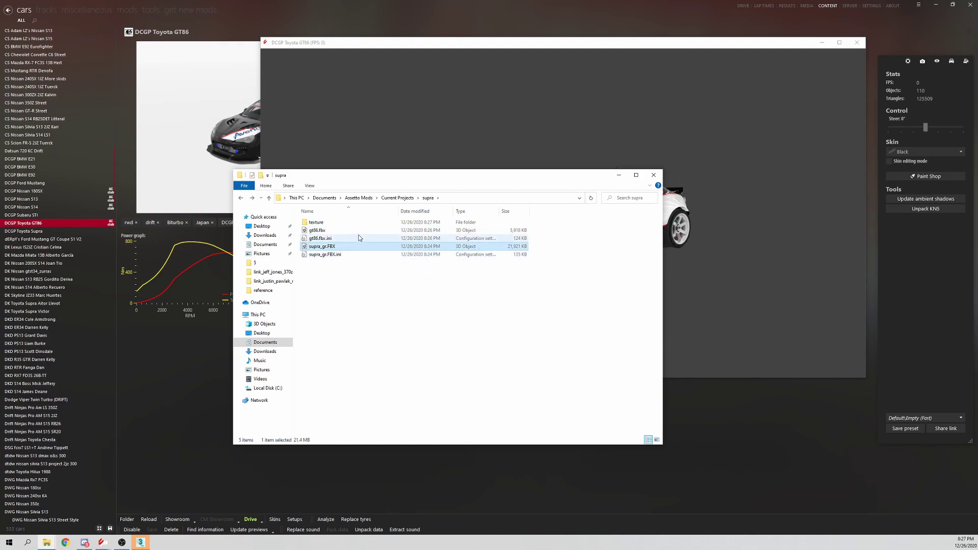
pyautogui.moveTo(515, 173); pyautogui.dragTo(372, 187)
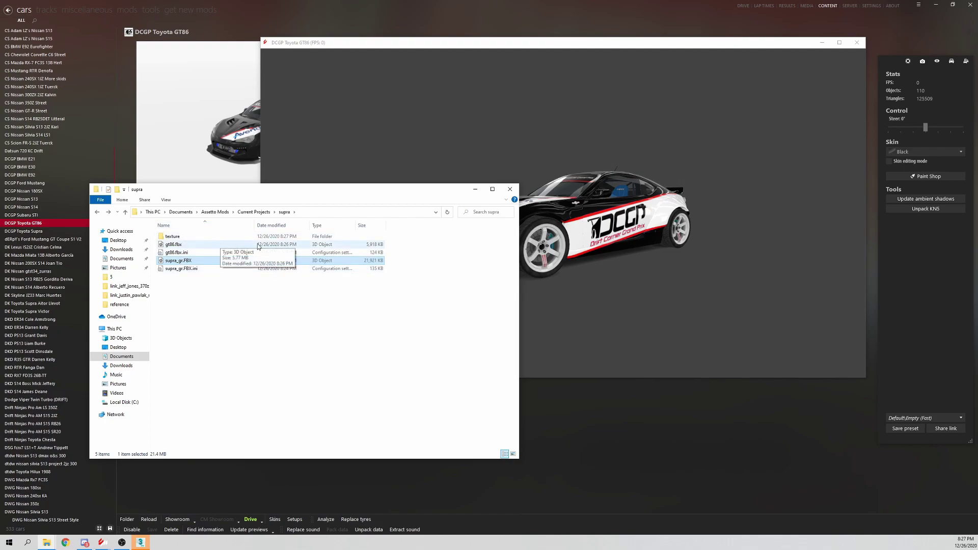
pyautogui.click(558, 239)
pyautogui.click(213, 337)
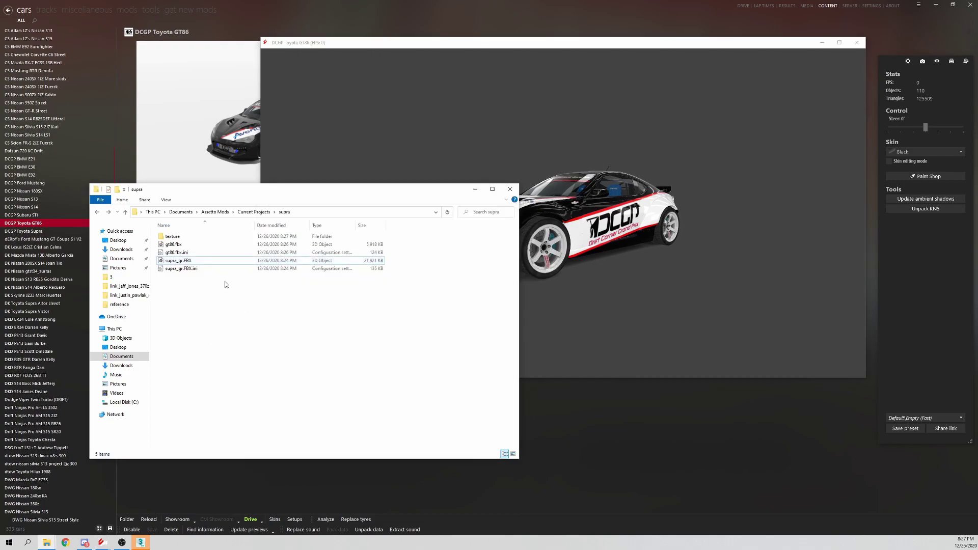
pyautogui.click(218, 253)
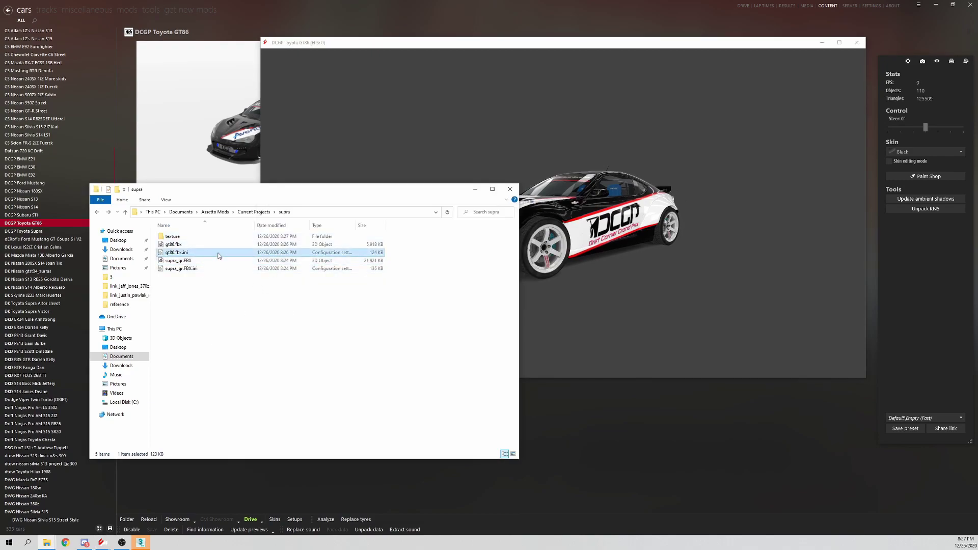
pyautogui.click(222, 245)
pyautogui.click(358, 329)
pyautogui.moveTo(236, 314); pyautogui.dragTo(197, 221)
pyautogui.click(280, 294)
# Close the supra folder window and the GT86 showroom, and switch to 3ds Max.
pyautogui.click(510, 188)
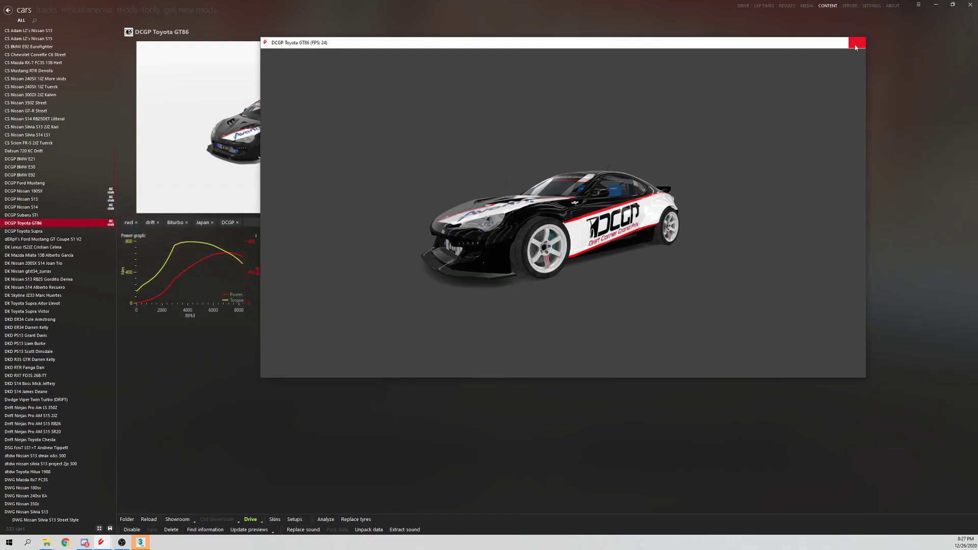
pyautogui.click(857, 43)
pyautogui.click(140, 542)
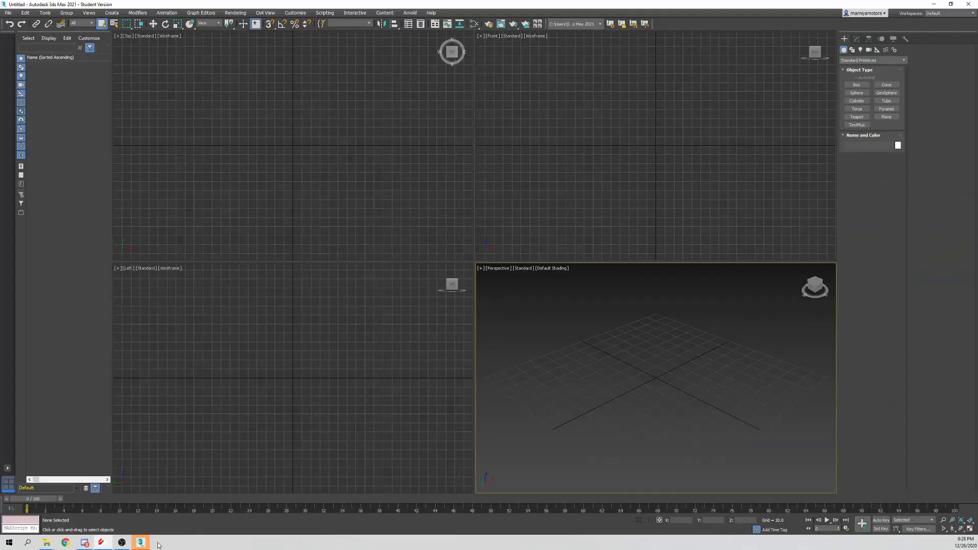
# Maximise the Perspective viewport and import supra_gr.FBX from the supra folder with the existing FBX import options.
pyautogui.click(481, 268)
pyautogui.click(500, 281)
pyautogui.hotkey('ctrl', 'o')
pyautogui.press('Escape')
pyautogui.click(8, 12)
pyautogui.moveTo(56, 117)
pyautogui.click(118, 117)
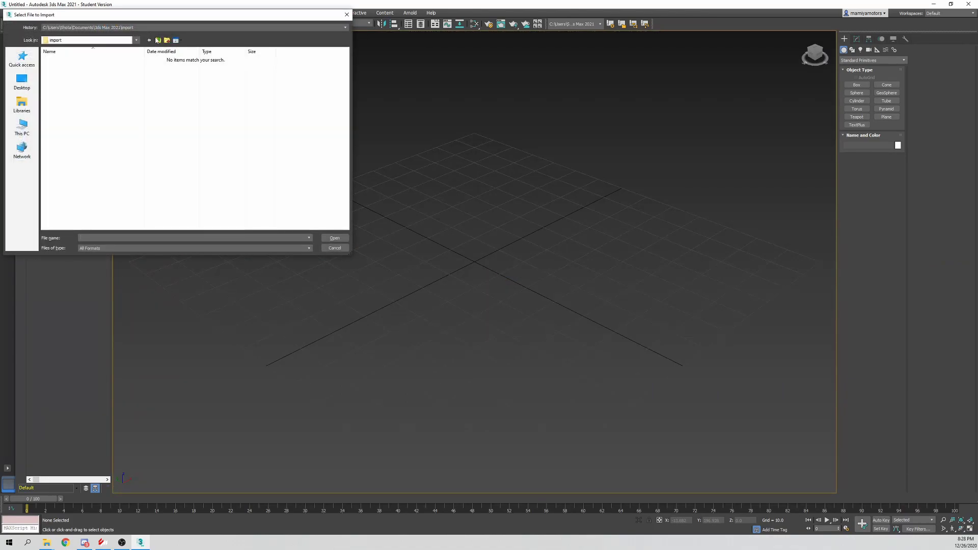
pyautogui.click(90, 75)
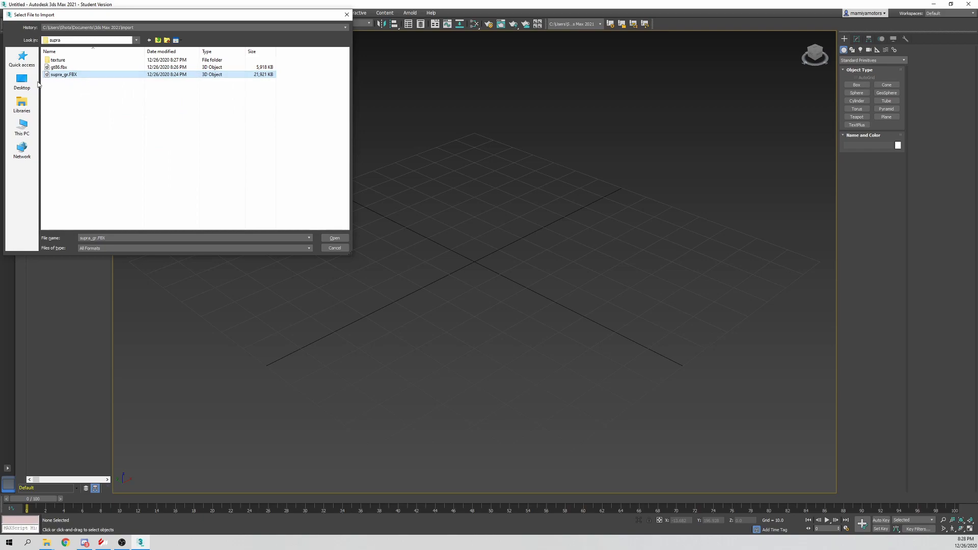
pyautogui.doubleClick(85, 75)
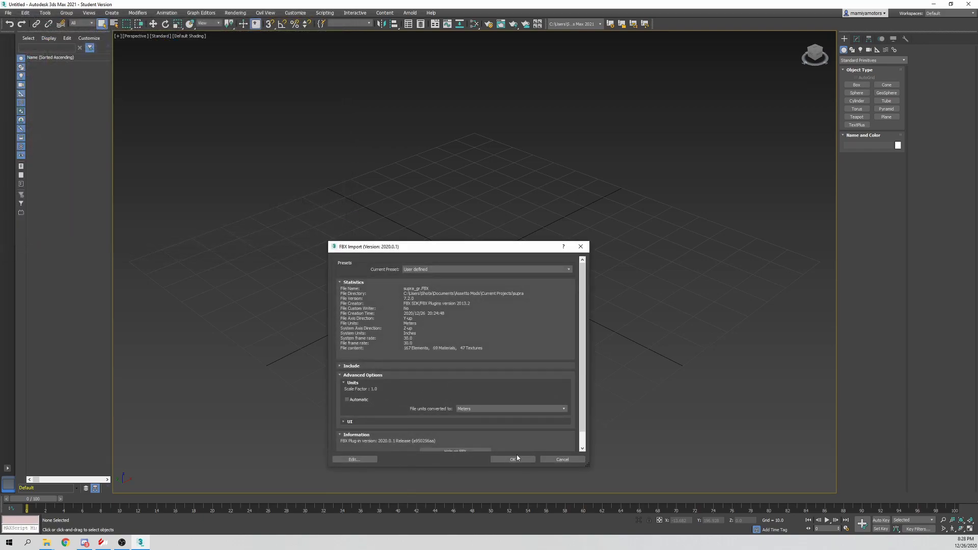
pyautogui.click(513, 459)
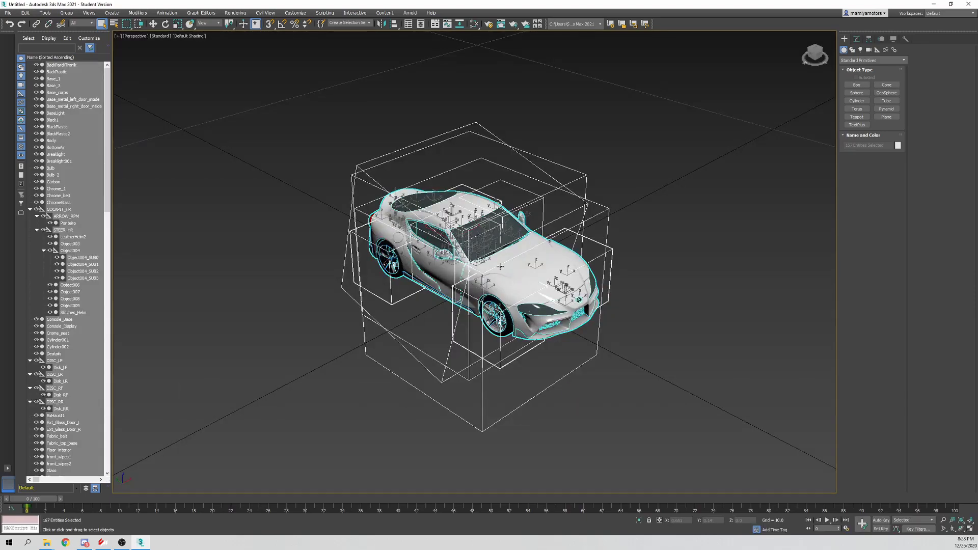
# Clear the selection of imported objects and inspect the Supra model from the front and side.
pyautogui.click(500, 266)
pyautogui.press('w')
pyautogui.keyDown('alt'); pyautogui.moveTo(500, 267); pyautogui.dragTo(787, 216, button='middle'); pyautogui.keyUp('alt')
pyautogui.click(651, 246)
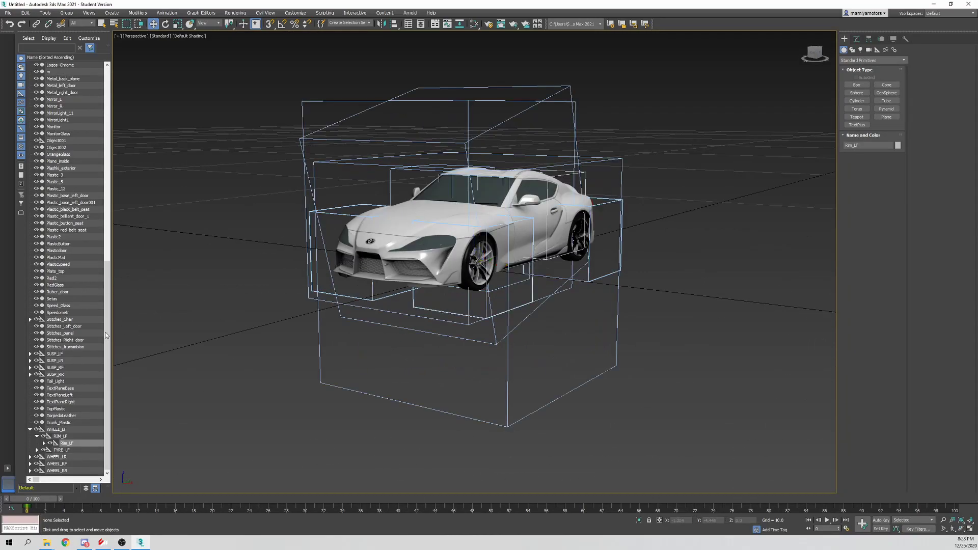
pyautogui.click(90, 337)
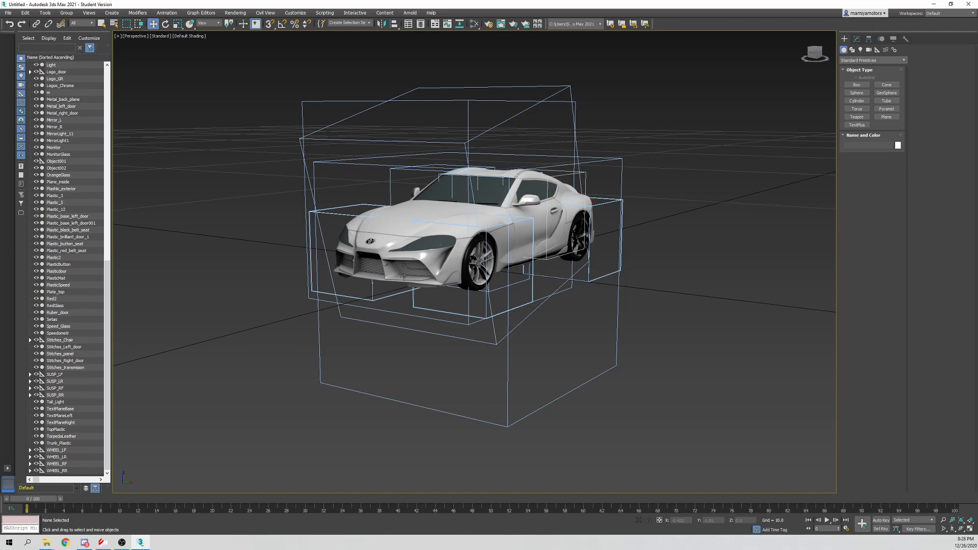
pyautogui.scroll(-3, 444, 271)
pyautogui.keyDown('alt'); pyautogui.moveTo(444, 271); pyautogui.dragTo(385, 278); pyautogui.keyUp('alt')
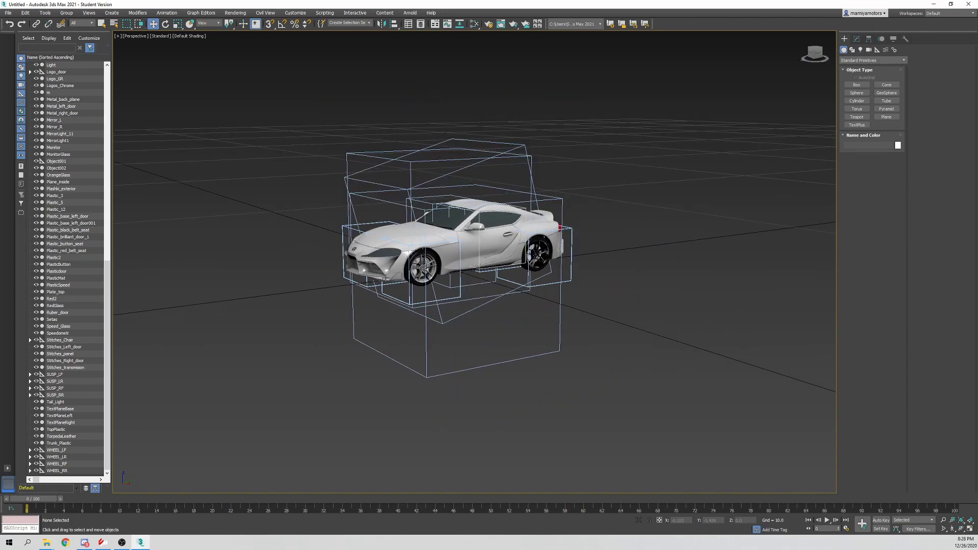
# Examine the WHEEL_LF, WHEEL_LR, WHEEL_RF and WHEEL_RR helpers and expand each one to show its child nodes.
pyautogui.click(72, 449)
pyautogui.click(74, 457)
pyautogui.click(76, 463)
pyautogui.click(75, 470)
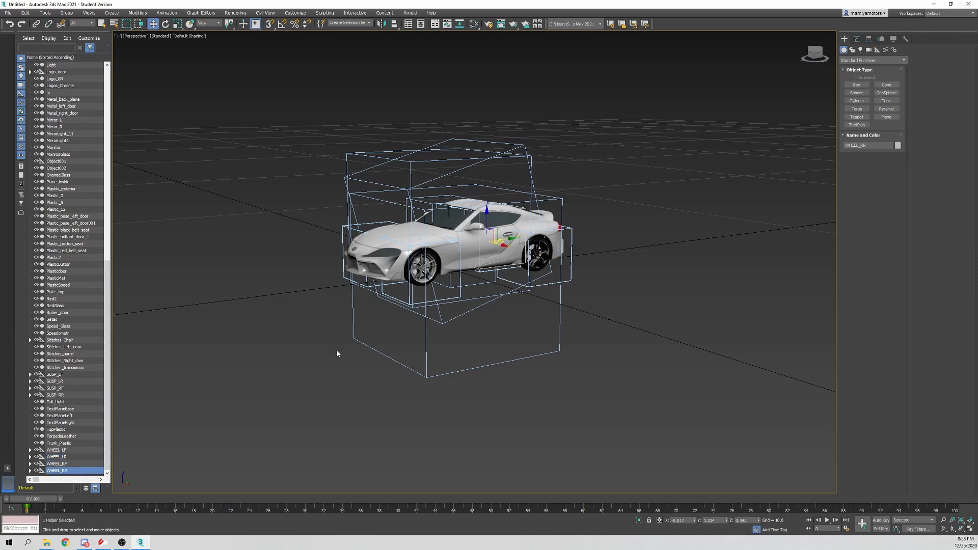
pyautogui.click(30, 450)
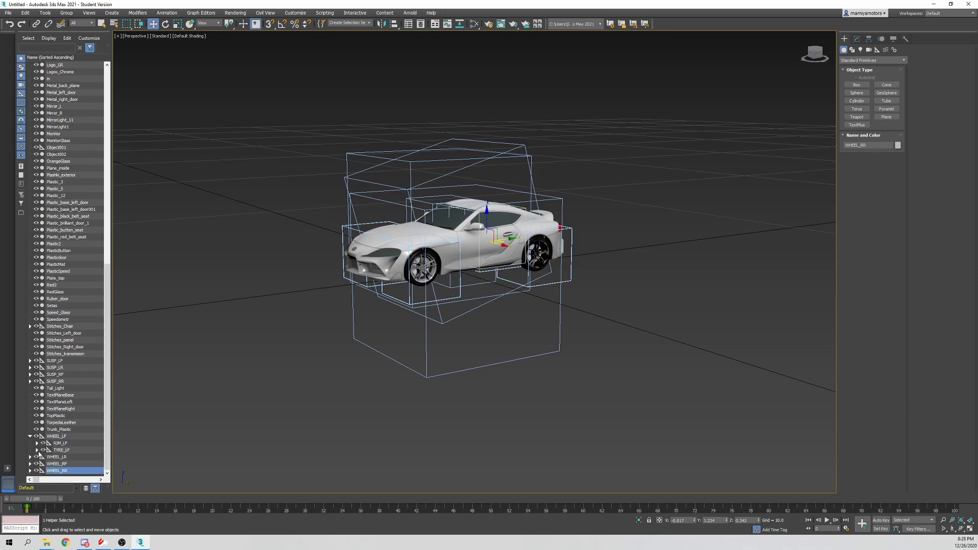
pyautogui.click(30, 456)
pyautogui.click(30, 463)
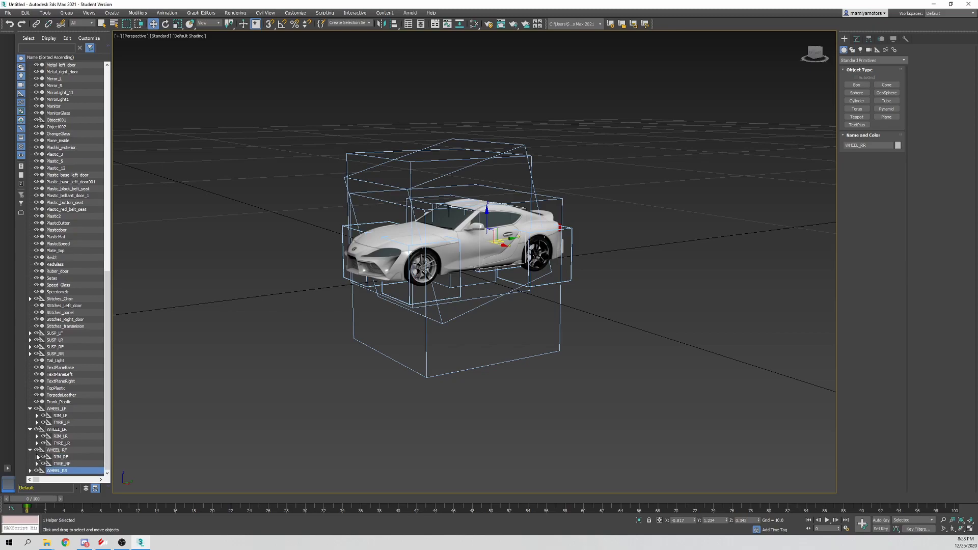
pyautogui.click(30, 471)
pyautogui.keyDown('alt'); pyautogui.moveTo(411, 270); pyautogui.dragTo(410, 272, button='middle'); pyautogui.keyUp('alt')
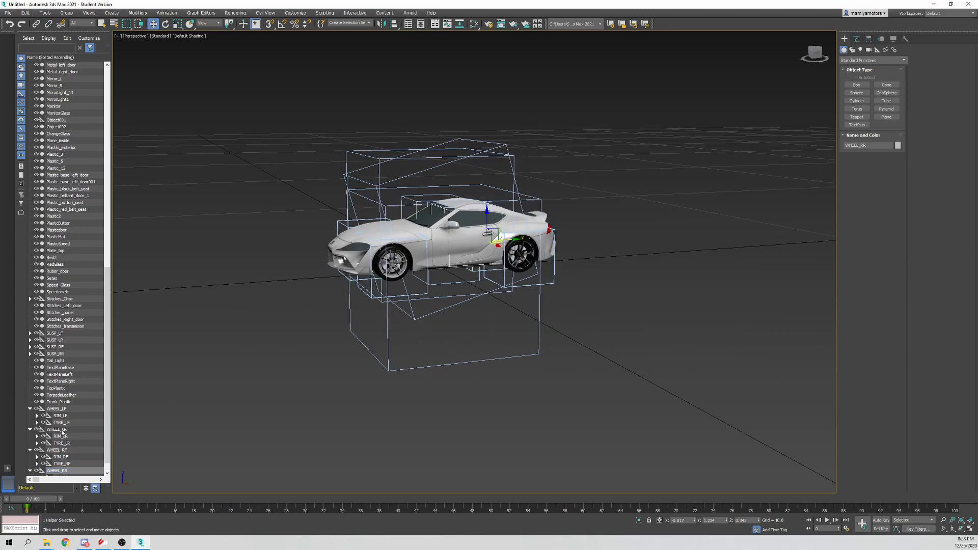
# Frame the WHEEL_LF helper, try rotating it, and undo the rotation.
pyautogui.click(56, 409)
pyautogui.press('z')
pyautogui.press('e')
pyautogui.moveTo(439, 228); pyautogui.dragTo(537, 272)
pyautogui.hotkey('ctrl', 'z')
pyautogui.keyDown('alt'); pyautogui.moveTo(378, 327); pyautogui.dragTo(422, 333, button='middle'); pyautogui.keyUp('alt')
pyautogui.press('w')
pyautogui.scroll(-4, 422, 333)
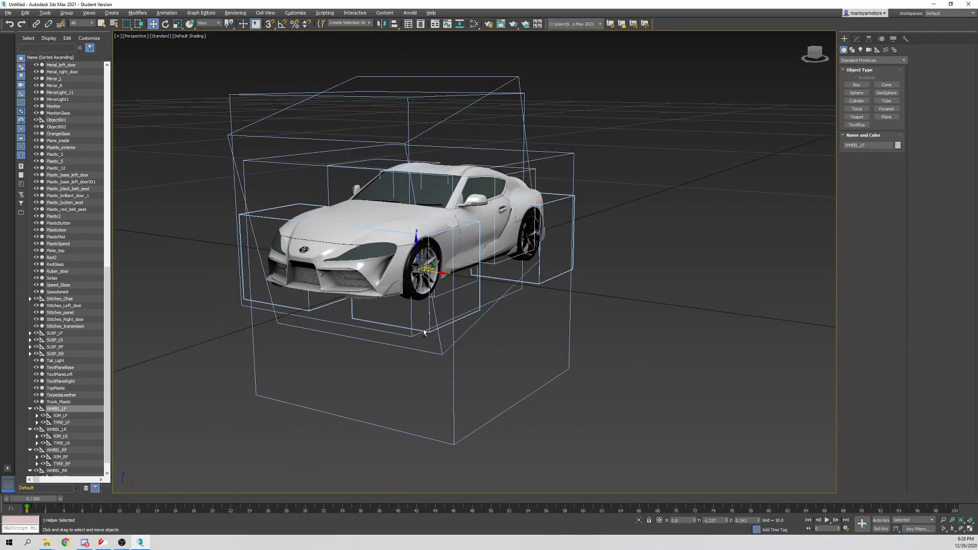
pyautogui.scroll(-4, 424, 333)
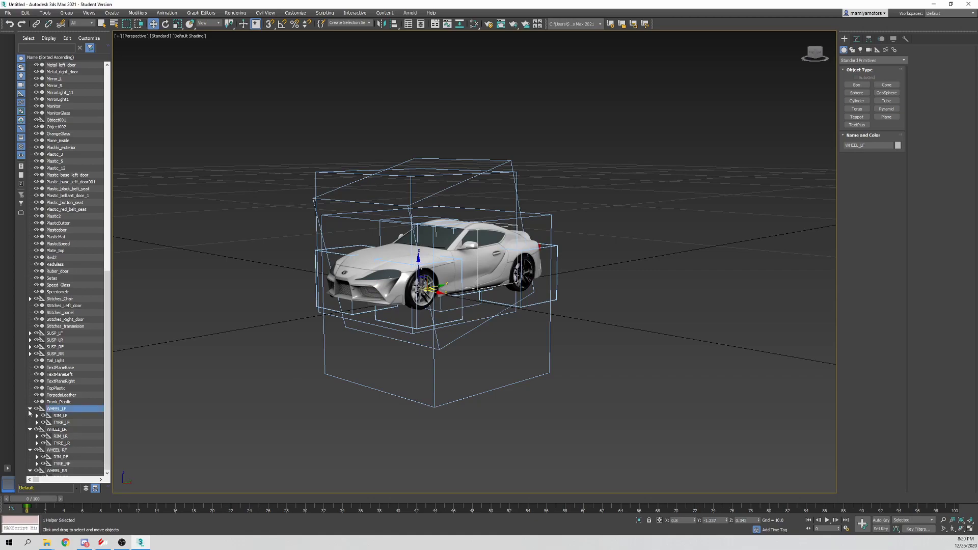
# Collapse the four wheel hierarchies and select the WHEEL_LF, WHEEL_LR, WHEEL_RF and WHEEL_RR helpers together.
pyautogui.click(30, 409)
pyautogui.click(30, 416)
pyautogui.click(30, 422)
pyautogui.click(30, 429)
pyautogui.keyDown('shift'); pyautogui.click(71, 430); pyautogui.keyUp('shift')
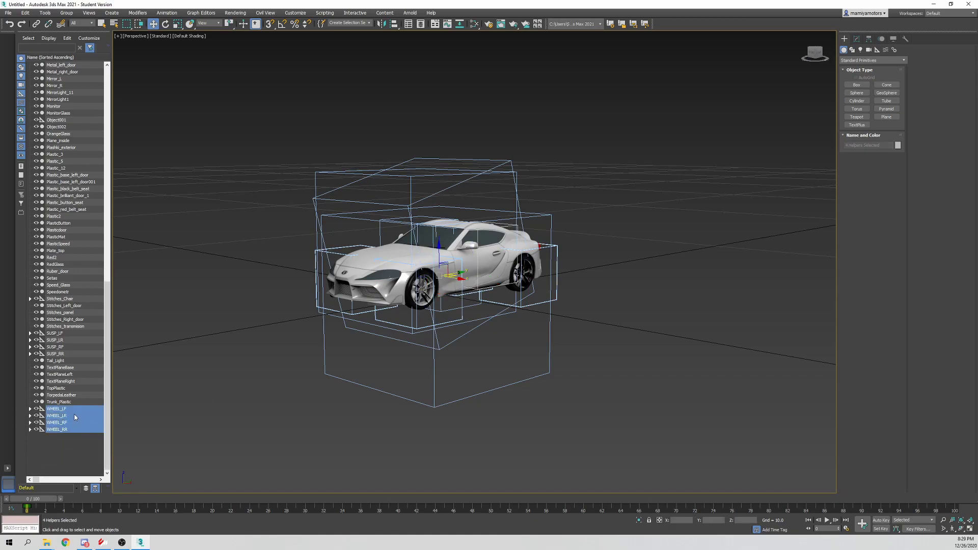
pyautogui.rightClick(75, 412)
pyautogui.click(60, 463)
pyautogui.click(75, 409)
pyautogui.moveTo(71, 412); pyautogui.dragTo(90, 431)
# Expand the four selected WHEEL helpers and add all their child nodes to the selection.
pyautogui.click(30, 409)
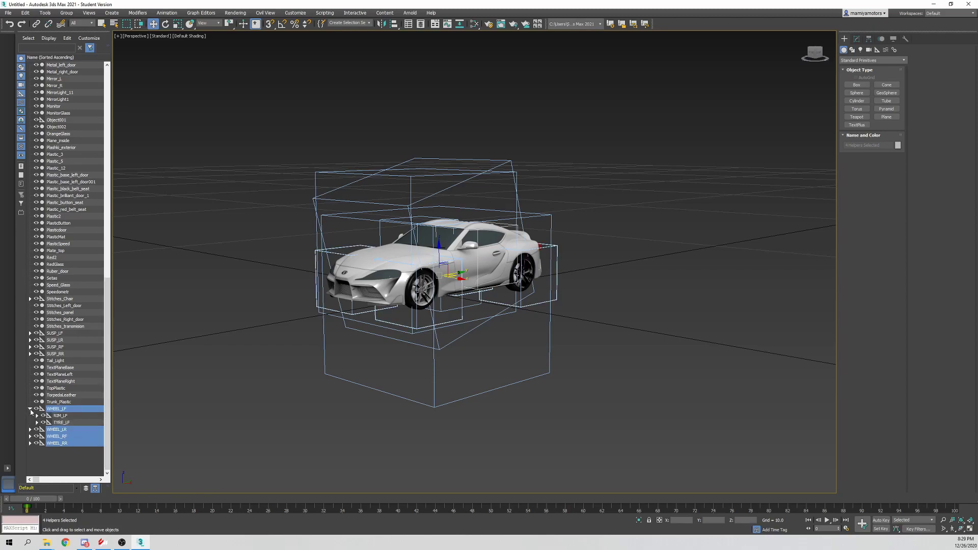
pyautogui.click(30, 429)
pyautogui.click(30, 450)
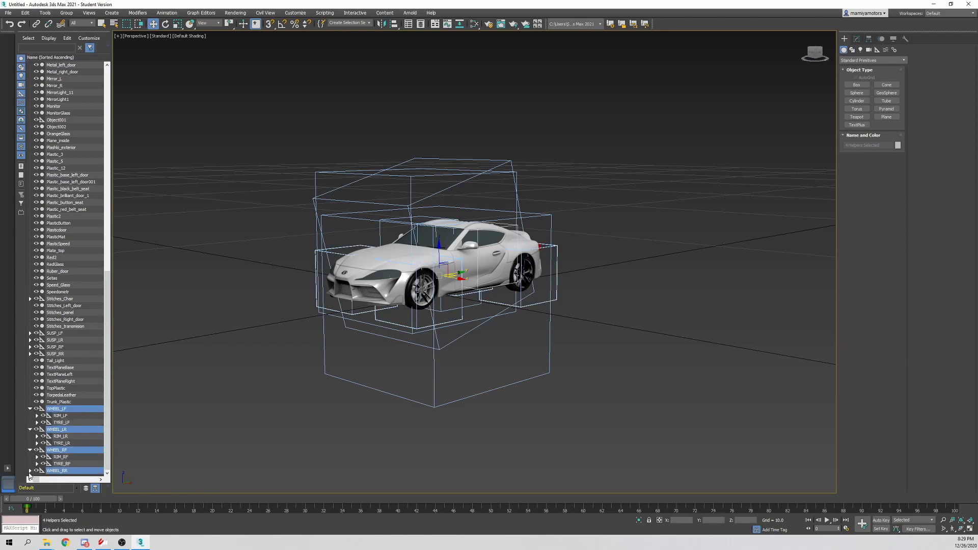
pyautogui.click(30, 470)
pyautogui.scroll(-1, 74, 422)
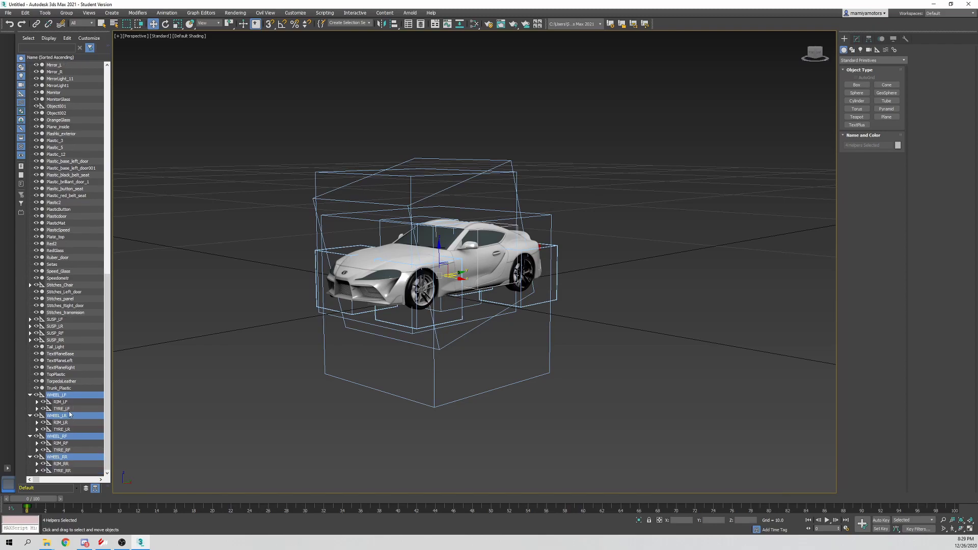
pyautogui.rightClick(76, 414)
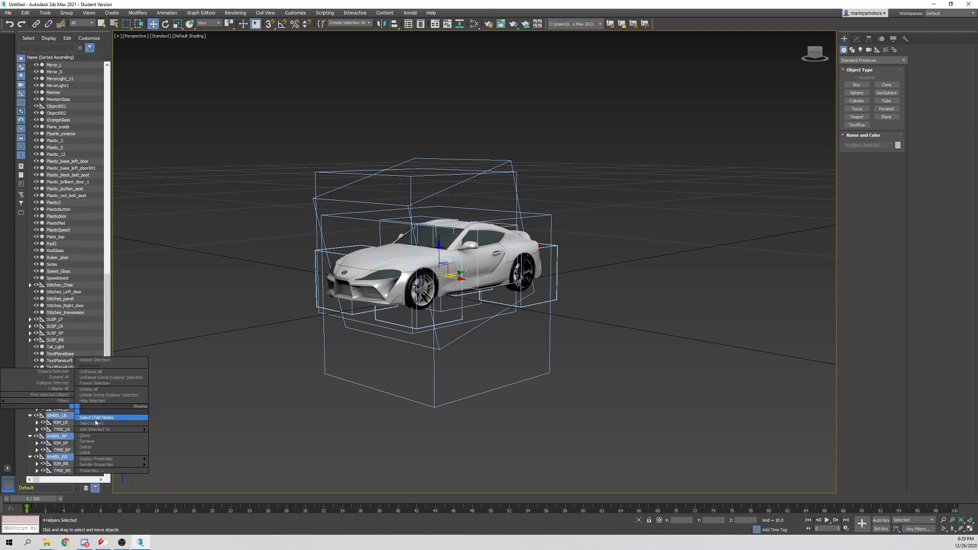
pyautogui.click(88, 417)
pyautogui.moveTo(264, 343); pyautogui.dragTo(258, 348, button='middle')
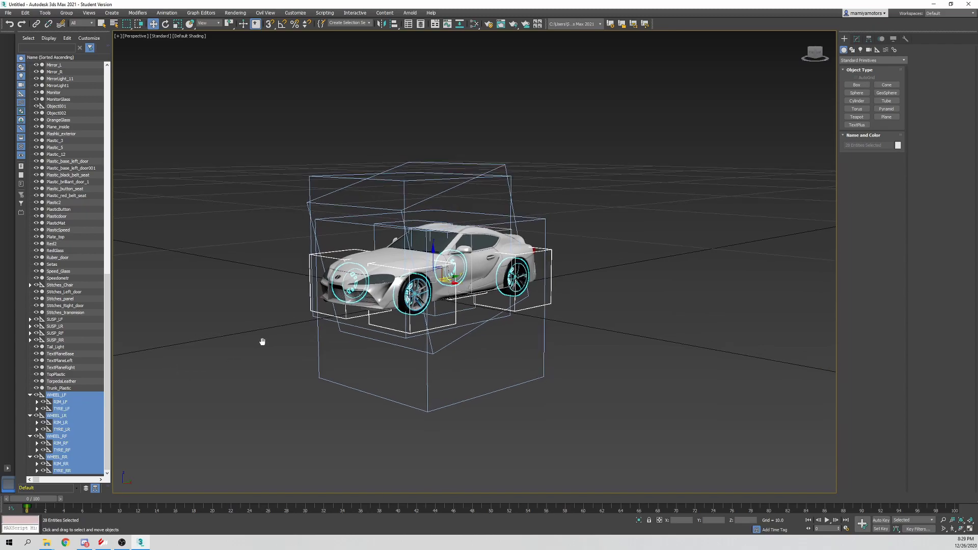
# Expand RIM_LF down to its rim meshes and inspect the selected wheels from the car's side.
pyautogui.click(37, 402)
pyautogui.click(43, 409)
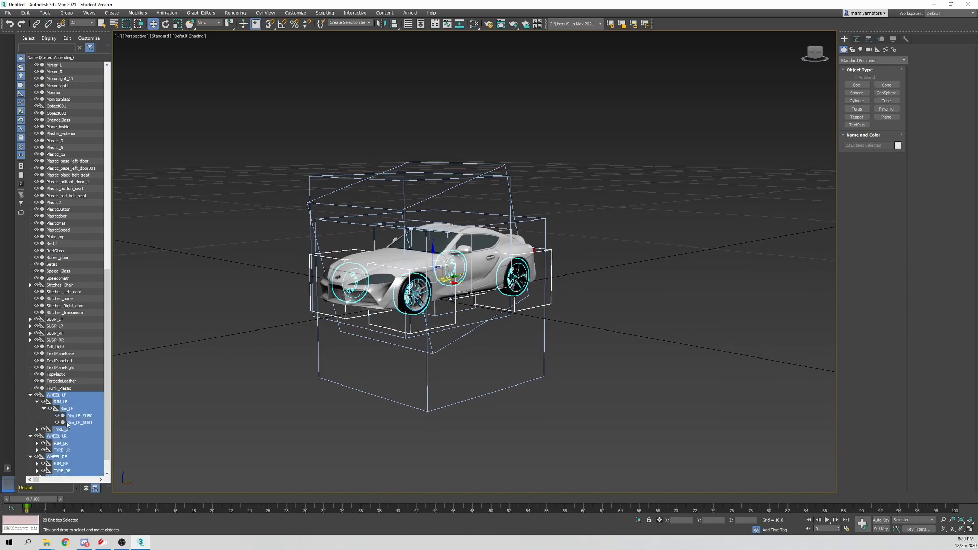
pyautogui.keyDown('alt'); pyautogui.moveTo(387, 342); pyautogui.dragTo(352, 337, button='middle'); pyautogui.keyUp('alt')
pyautogui.scroll(4, 405, 298)
pyautogui.keyDown('alt'); pyautogui.moveTo(414, 291); pyautogui.dragTo(393, 306, button='middle'); pyautogui.keyUp('alt')
pyautogui.scroll(-1, 409, 288)
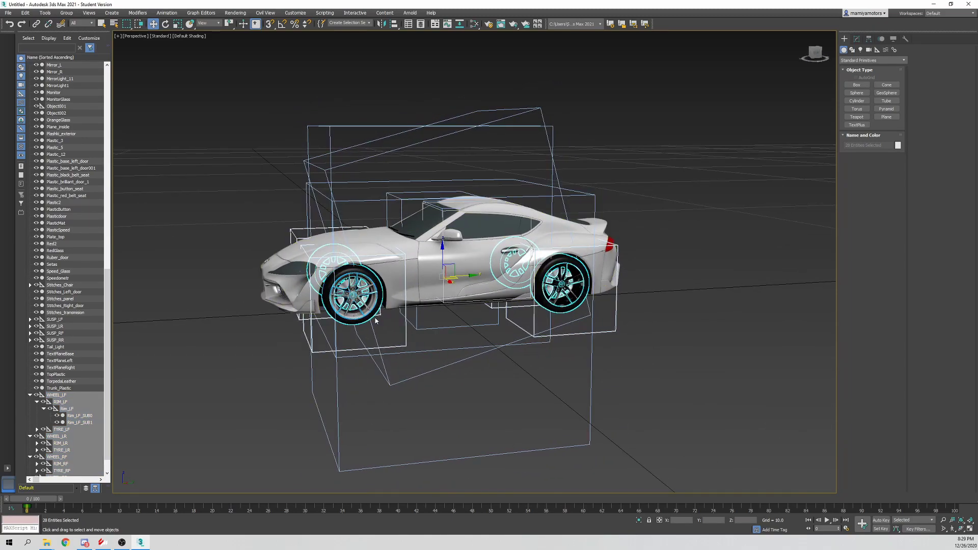
# Delete the selected Supra wheel helpers with their rims and tyres, and select the Disk_LF brake disc.
pyautogui.click(375, 320)
pyautogui.keyDown('alt'); pyautogui.moveTo(375, 320); pyautogui.dragTo(407, 299, button='middle'); pyautogui.keyUp('alt')
pyautogui.scroll(5, 346, 292)
pyautogui.scroll(-10, 346, 291)
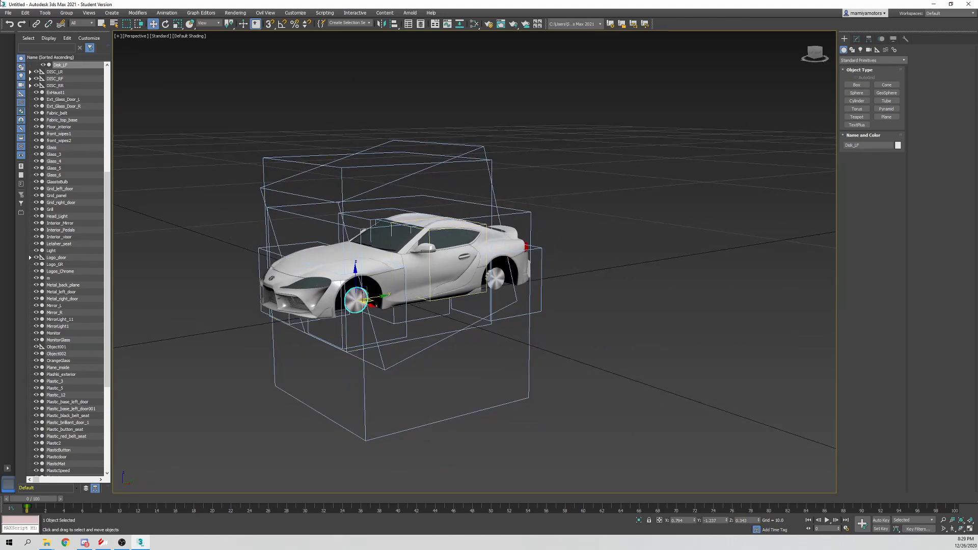
# Import gt86.fbx from the supra folder with a scale factor of 1.0 and file units converted to Meters.
pyautogui.click(5, 13)
pyautogui.moveTo(48, 115)
pyautogui.click(122, 117)
pyautogui.doubleClick(93, 67)
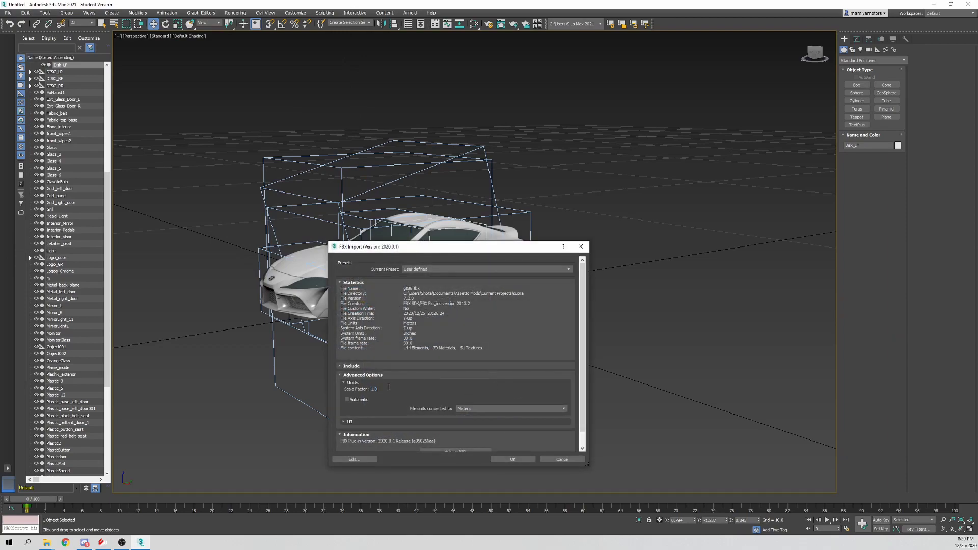
pyautogui.scroll(-1, 378, 406)
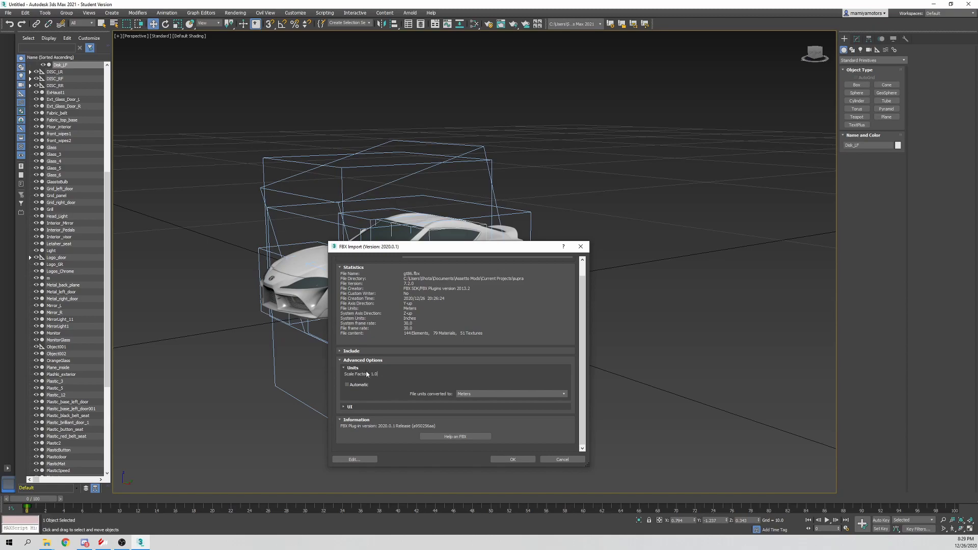
pyautogui.click(513, 460)
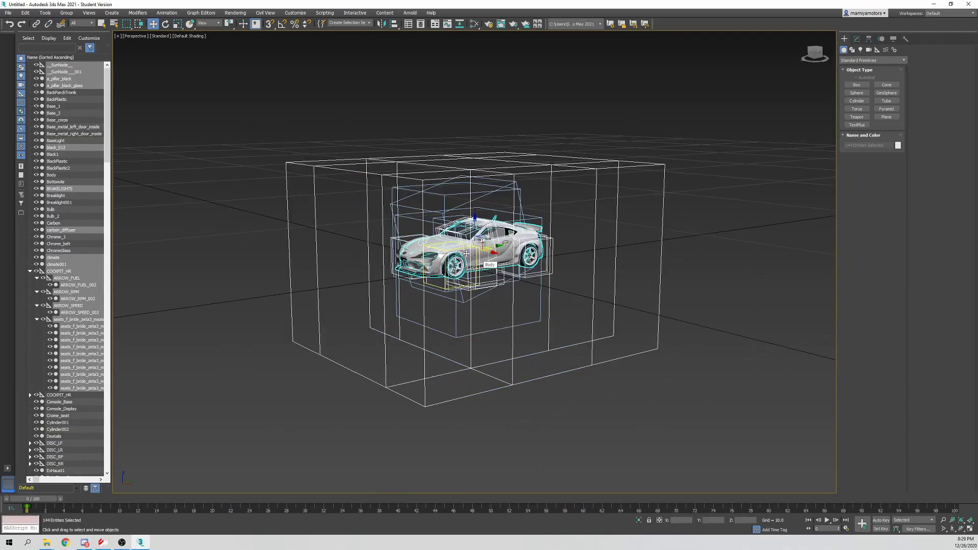
# Try to move the imported GT86 objects along Y away from the Supra.
pyautogui.scroll(-3, 467, 254)
pyautogui.keyDown('alt'); pyautogui.moveTo(467, 254); pyautogui.dragTo(441, 254, button='middle'); pyautogui.keyUp('alt')
pyautogui.moveTo(512, 270); pyautogui.dragTo(461, 253, button='middle')
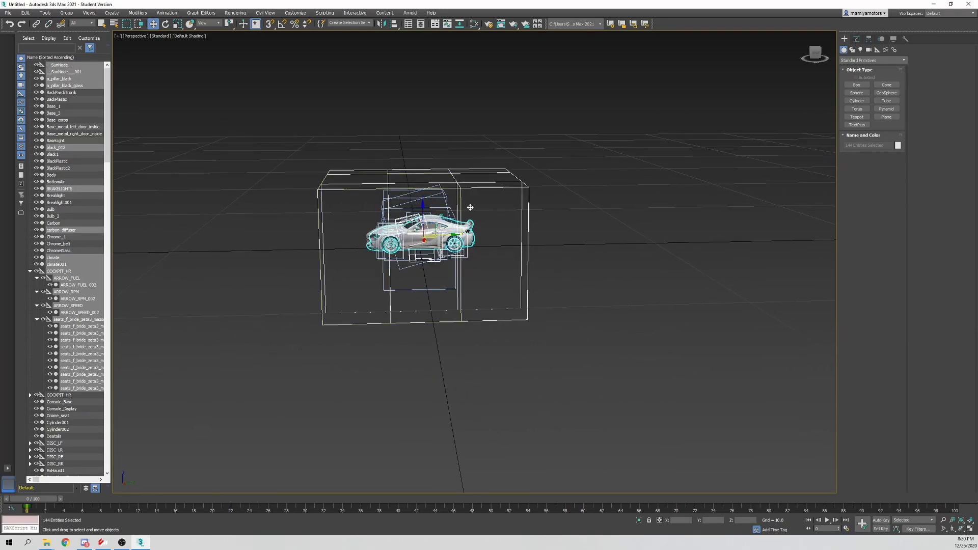
pyautogui.keyDown('shift'); pyautogui.moveTo(445, 237); pyautogui.dragTo(656, 237); pyautogui.keyUp('shift')
pyautogui.rightClick(655, 237)
pyautogui.moveTo(468, 236)
pyautogui.keyDown('alt'); pyautogui.mouseDown(button='middle')
pyautogui.moveTo(524, 251)
pyautogui.moveTo(473, 239)
pyautogui.mouseUp(button='middle'); pyautogui.keyUp('alt')
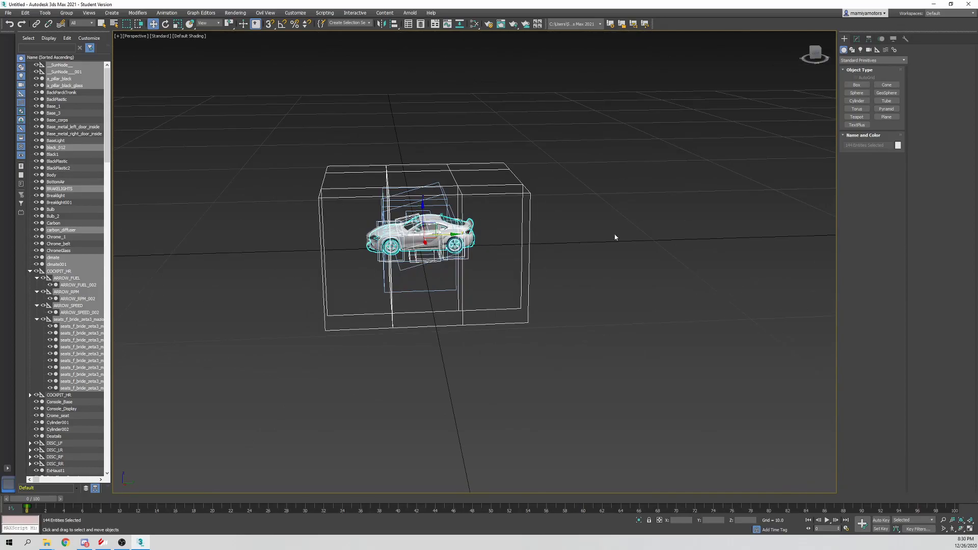
# Clear the selection, pick the DISC_LR helper, and undo both selection changes to reselect the imported GT86 objects.
pyautogui.click(584, 244)
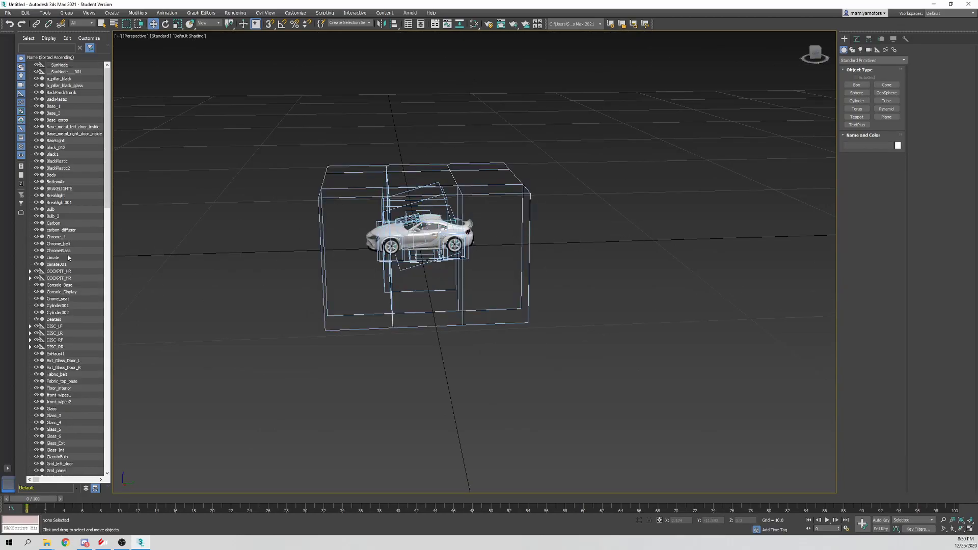
pyautogui.scroll(4, 446, 226)
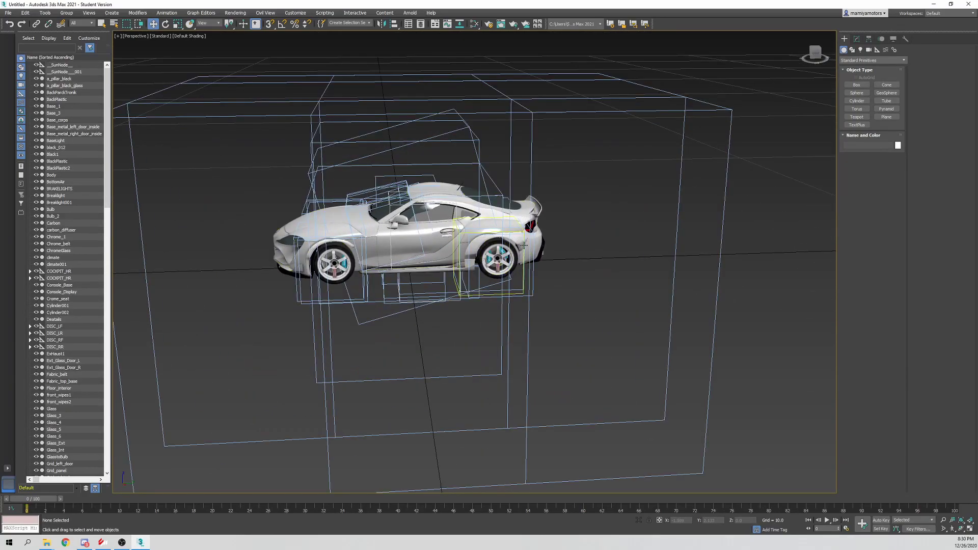
pyautogui.click(501, 249)
pyautogui.scroll(-5, 501, 249)
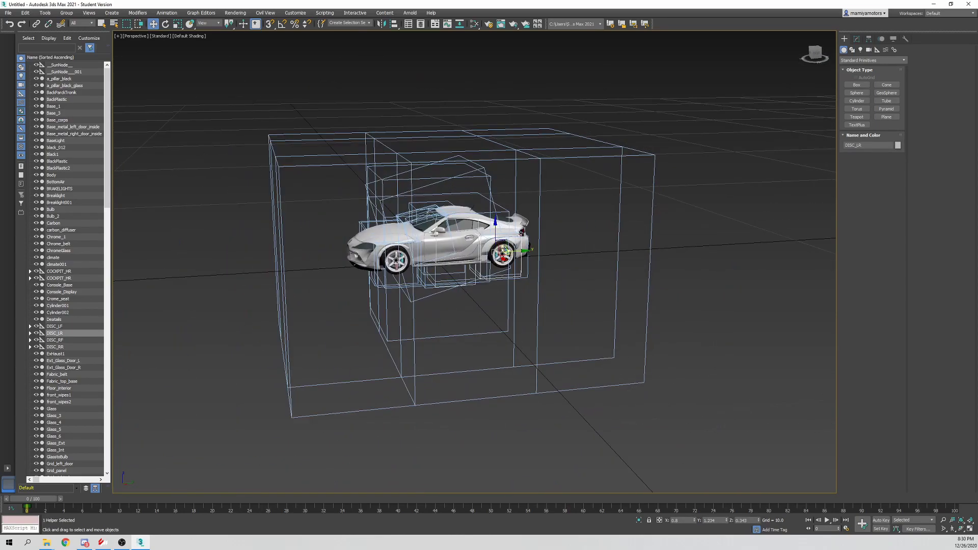
pyautogui.keyDown('alt'); pyautogui.moveTo(502, 248); pyautogui.dragTo(480, 287, button='middle'); pyautogui.keyUp('alt')
pyautogui.hotkey('ctrl', 'z')
pyautogui.hotkey('ctrl', 'z')
pyautogui.scroll(-4, 490, 270)
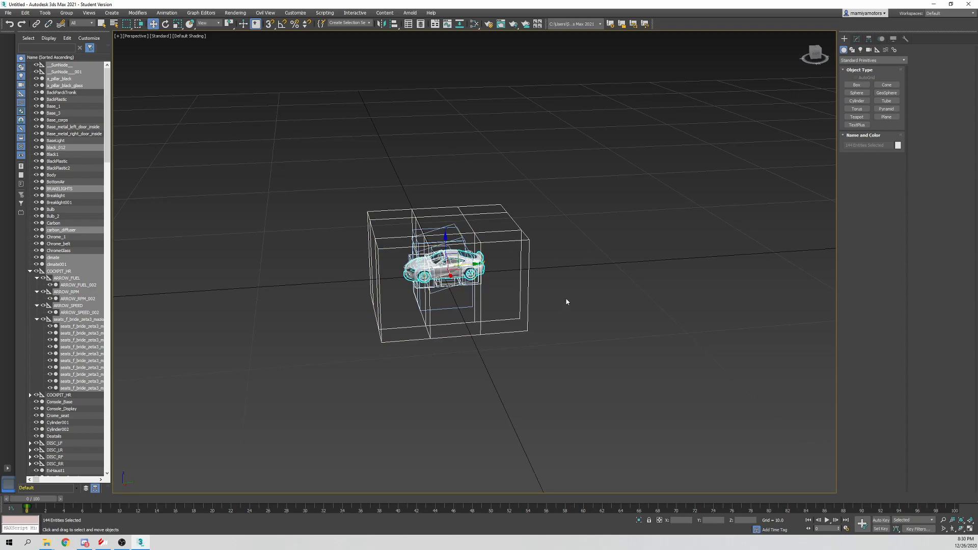
# Try placing the selected GT86 beside the Supra along Y, and undo that move.
pyautogui.moveTo(475, 263)
pyautogui.keyDown('shift'); pyautogui.mouseDown()
pyautogui.moveTo(657, 261)
pyautogui.moveTo(601, 271)
pyautogui.mouseUp(); pyautogui.keyUp('shift')
pyautogui.scroll(3, 572, 280)
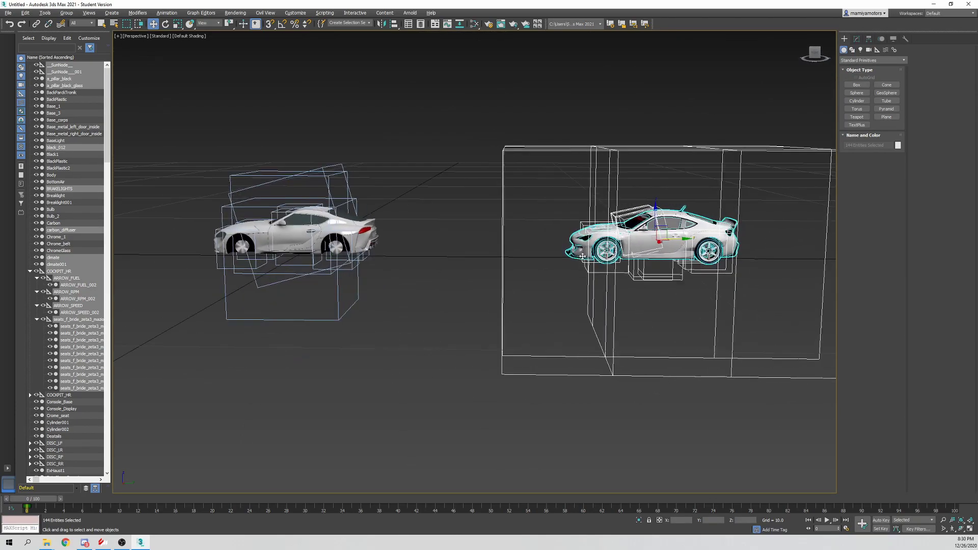
pyautogui.keyDown('alt'); pyautogui.moveTo(583, 256); pyautogui.dragTo(526, 251, button='middle'); pyautogui.keyUp('alt')
pyautogui.hotkey('ctrl', 'z')
# Move the selected GT86 straight up along Z until it sits well above the Supra.
pyautogui.moveTo(294, 211); pyautogui.dragTo(306, 10)
pyautogui.scroll(-3, 359, 129)
pyautogui.moveTo(359, 128); pyautogui.dragTo(474, 201, button='middle')
pyautogui.keyDown('alt'); pyautogui.moveTo(434, 116); pyautogui.dragTo(455, 256, button='middle'); pyautogui.keyUp('alt')
pyautogui.scroll(-3, 409, 244)
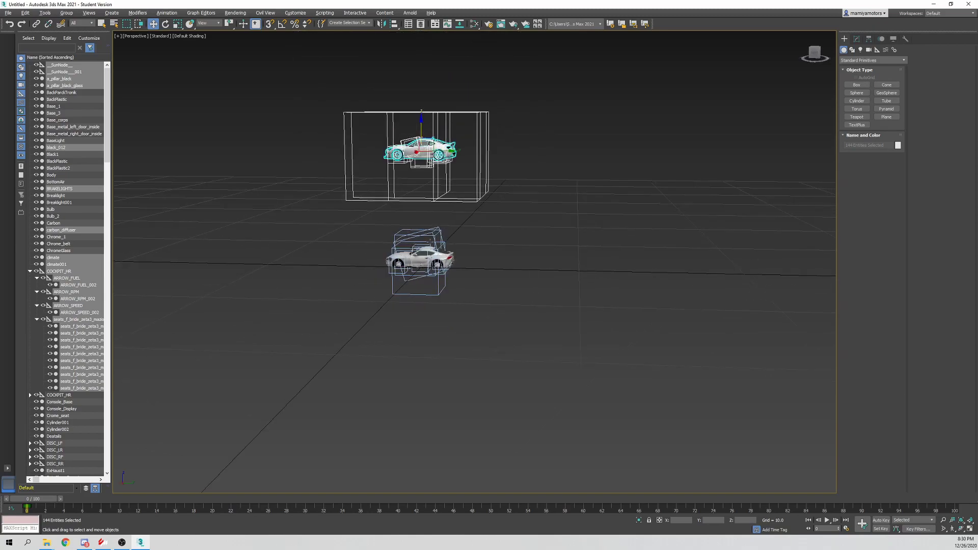
# Select all the Supra objects, inspect the car up close, and clear the selection.
pyautogui.click(432, 280)
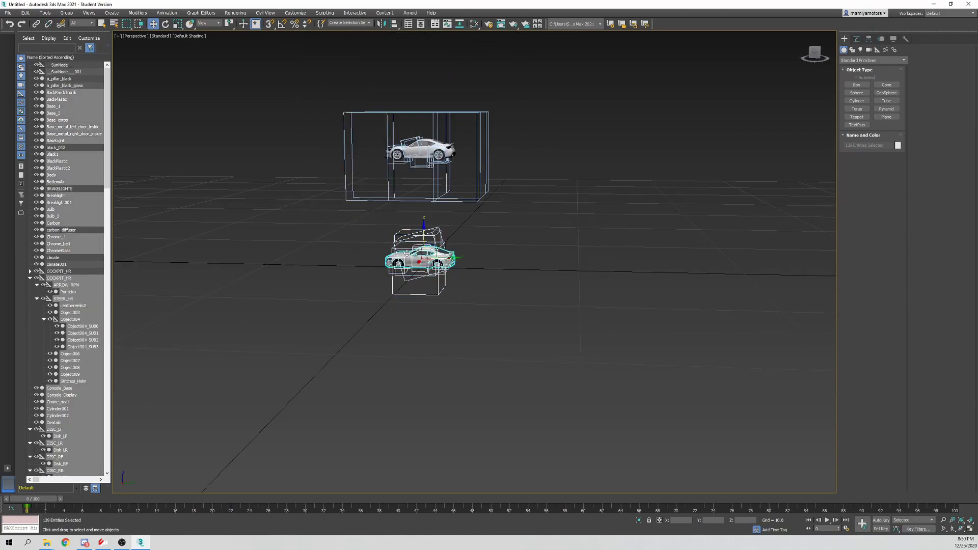
pyautogui.press('z')
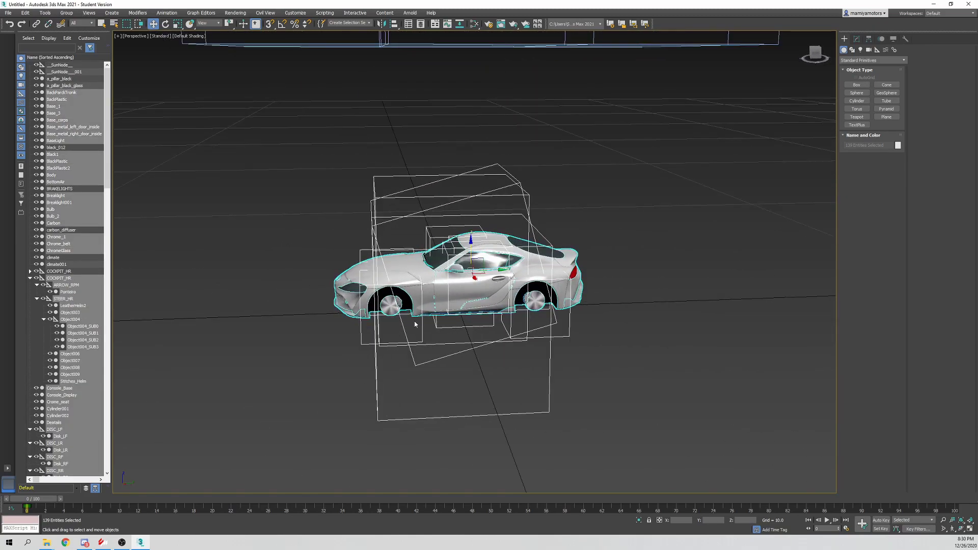
pyautogui.scroll(-2, 474, 305)
pyautogui.moveTo(474, 305)
pyautogui.keyDown('alt'); pyautogui.mouseDown(button='middle')
pyautogui.moveTo(480, 312)
pyautogui.moveTo(467, 286)
pyautogui.moveTo(466, 300)
pyautogui.mouseUp(button='middle'); pyautogui.keyUp('alt')
pyautogui.scroll(-5, 467, 286)
pyautogui.moveTo(591, 245); pyautogui.dragTo(594, 245)
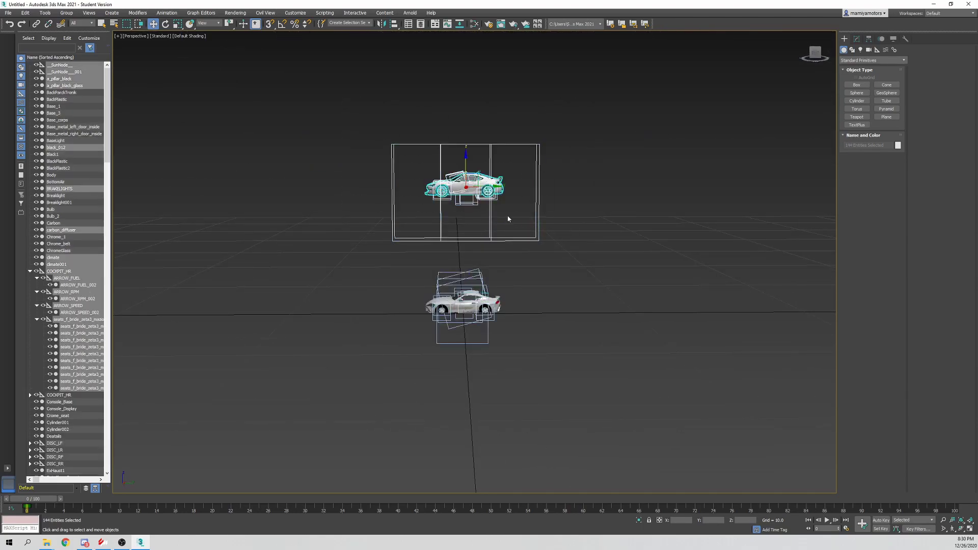
# Undo the recent selection changes and the GT86's upward move.
pyautogui.hotkey('ctrl', 'z')
pyautogui.hotkey('ctrl', 'z')
pyautogui.hotkey('ctrl', 'z')
pyautogui.hotkey('ctrl', 'z')
# Move the selected GT86 along Y so it stands clear beside the Supra, and deselect it.
pyautogui.moveTo(520, 307); pyautogui.dragTo(466, 294, button='middle')
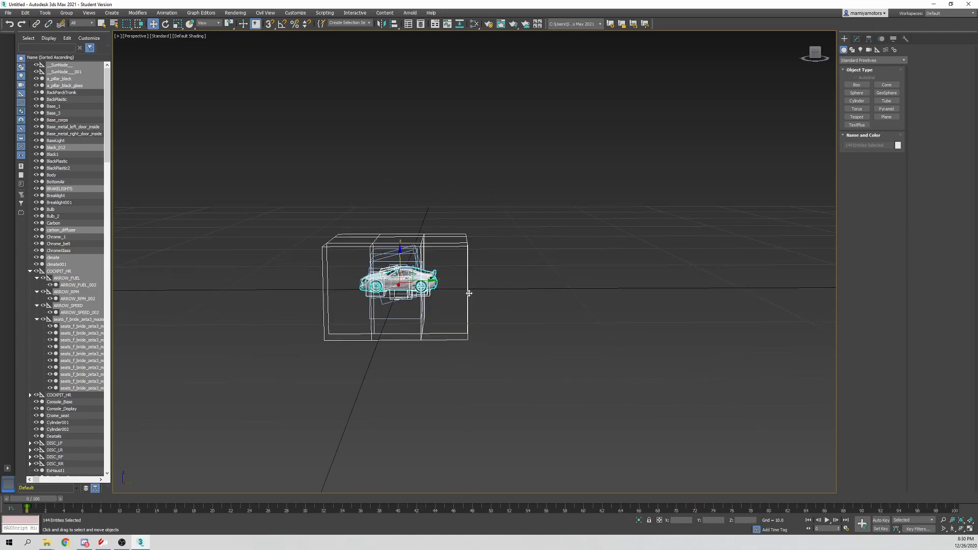
pyautogui.moveTo(418, 281); pyautogui.dragTo(568, 280)
pyautogui.keyDown('alt'); pyautogui.moveTo(561, 271); pyautogui.dragTo(578, 284, button='middle'); pyautogui.keyUp('alt')
pyautogui.scroll(2, 574, 281)
pyautogui.keyDown('alt'); pyautogui.moveTo(563, 259); pyautogui.dragTo(578, 280); pyautogui.keyUp('alt')
pyautogui.click(671, 311)
# Find the remaining WHEEL helpers in the scene list, then select and frame WHEEL_RR.
pyautogui.scroll(-20, 62, 354)
pyautogui.scroll(-8, 58, 362)
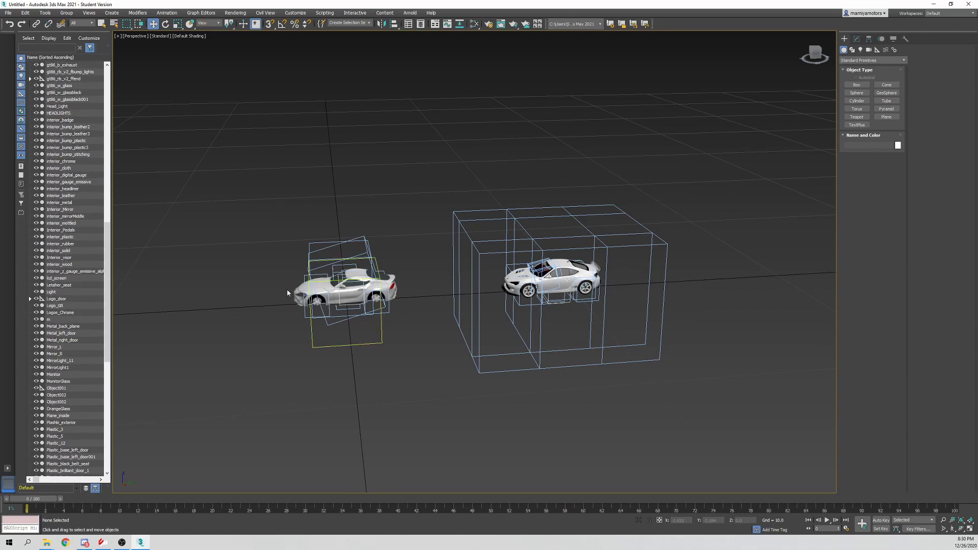
pyautogui.scroll(8, 317, 299)
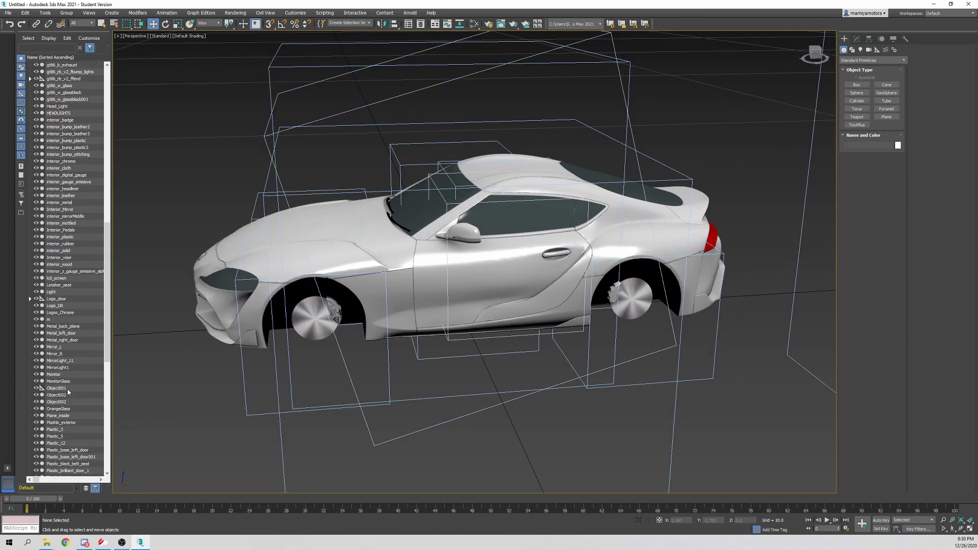
pyautogui.scroll(-9, 69, 391)
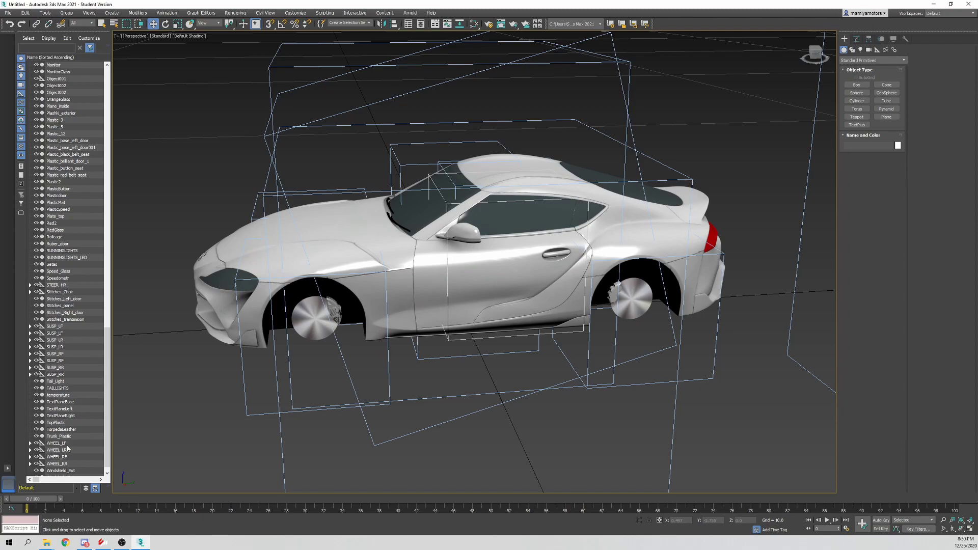
pyautogui.click(57, 464)
pyautogui.press('z')
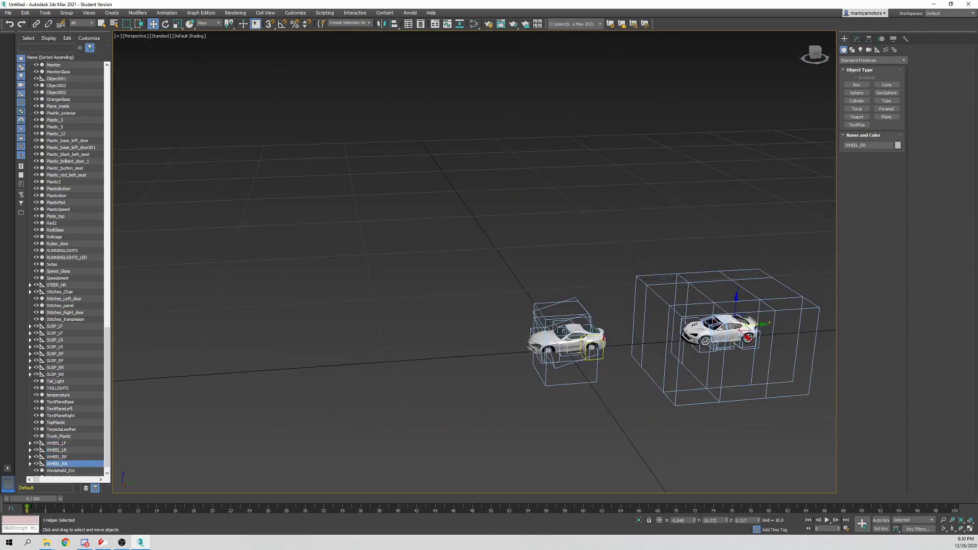
# Select the GT86's WHEEL_LF, WHEEL_LR, WHEEL_RF and WHEEL_RR helpers together with their child nodes.
pyautogui.click(70, 443)
pyautogui.keyDown('ctrl'); pyautogui.click(74, 450); pyautogui.keyUp('ctrl')
pyautogui.keyDown('ctrl'); pyautogui.click(73, 463); pyautogui.keyUp('ctrl')
pyautogui.keyDown('ctrl'); pyautogui.click(75, 457); pyautogui.keyUp('ctrl')
pyautogui.rightClick(76, 453)
pyautogui.click(92, 459)
pyautogui.scroll(-5, 508, 338)
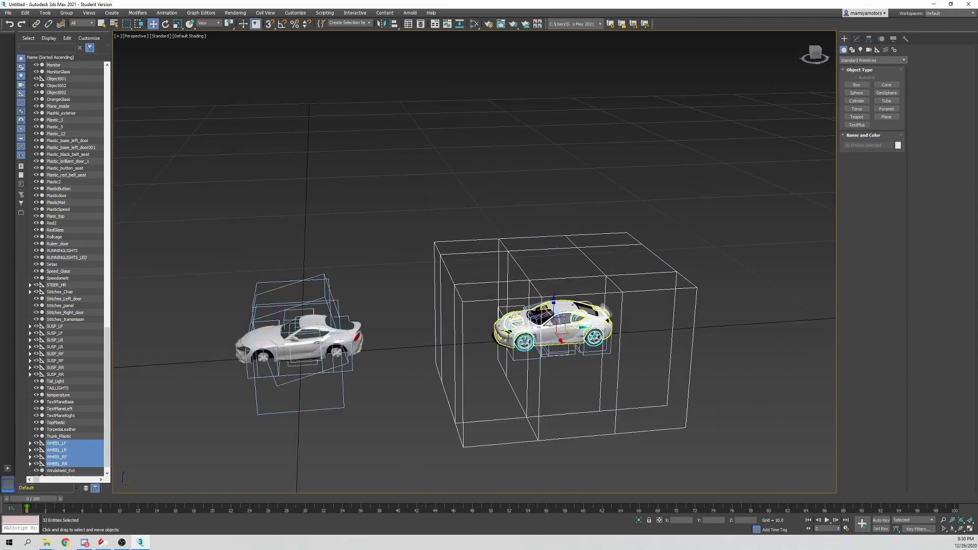
# Move the selected GT86 wheels off the car to a spot in the air above the Supra.
pyautogui.moveTo(508, 338); pyautogui.dragTo(551, 326, button='middle')
pyautogui.moveTo(612, 317); pyautogui.dragTo(413, 137)
pyautogui.keyDown('alt'); pyautogui.moveTo(413, 137); pyautogui.dragTo(394, 134, button='middle'); pyautogui.keyUp('alt')
pyautogui.moveTo(438, 168); pyautogui.dragTo(378, 159)
pyautogui.keyDown('alt'); pyautogui.moveTo(377, 159); pyautogui.dragTo(385, 148, button='middle'); pyautogui.keyUp('alt')
pyautogui.moveTo(523, 105); pyautogui.dragTo(456, 161)
pyautogui.moveTo(479, 175); pyautogui.dragTo(492, 180, button='middle')
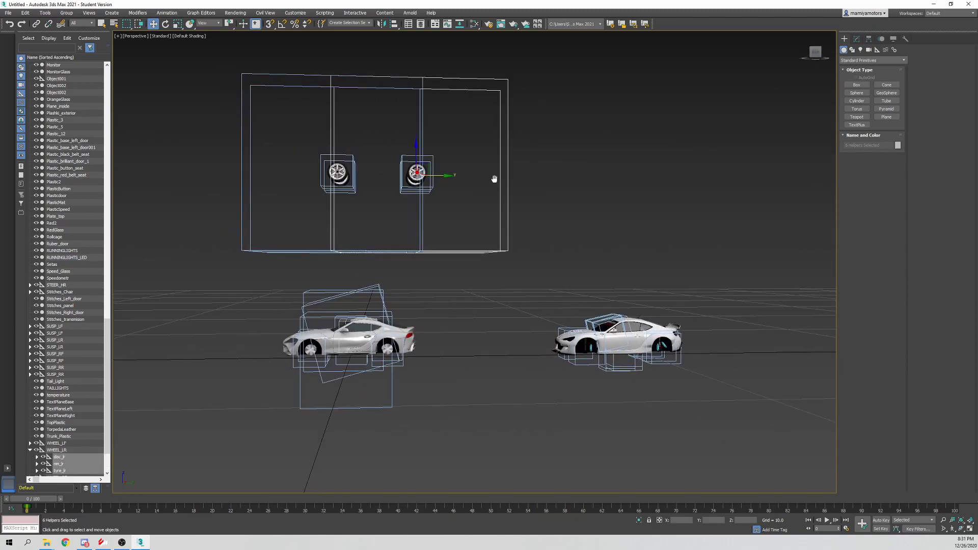
# Window-select the complete set of floating GT86 wheels and raise it slightly higher along Z.
pyautogui.scroll(-5, 420, 198)
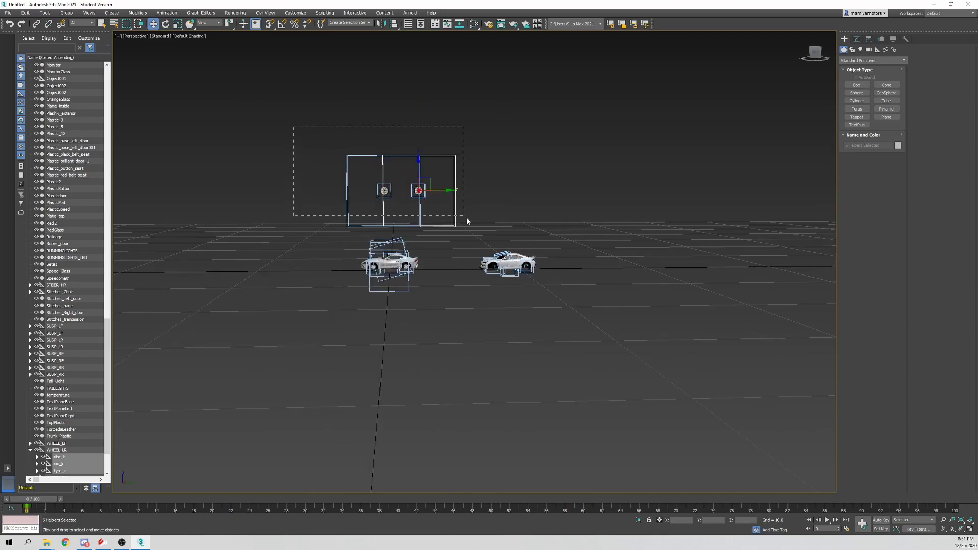
pyautogui.moveTo(469, 222); pyautogui.dragTo(469, 222)
pyautogui.moveTo(402, 172); pyautogui.dragTo(405, 151)
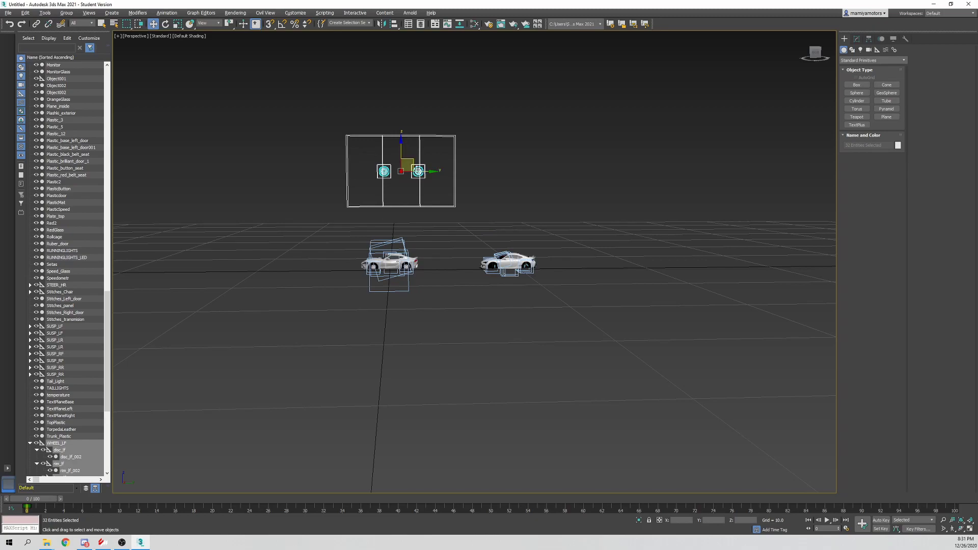
pyautogui.scroll(3, 439, 188)
pyautogui.moveTo(495, 225); pyautogui.dragTo(466, 203, button='middle')
pyautogui.keyDown('alt'); pyautogui.moveTo(467, 204); pyautogui.dragTo(502, 208, button='middle'); pyautogui.keyUp('alt')
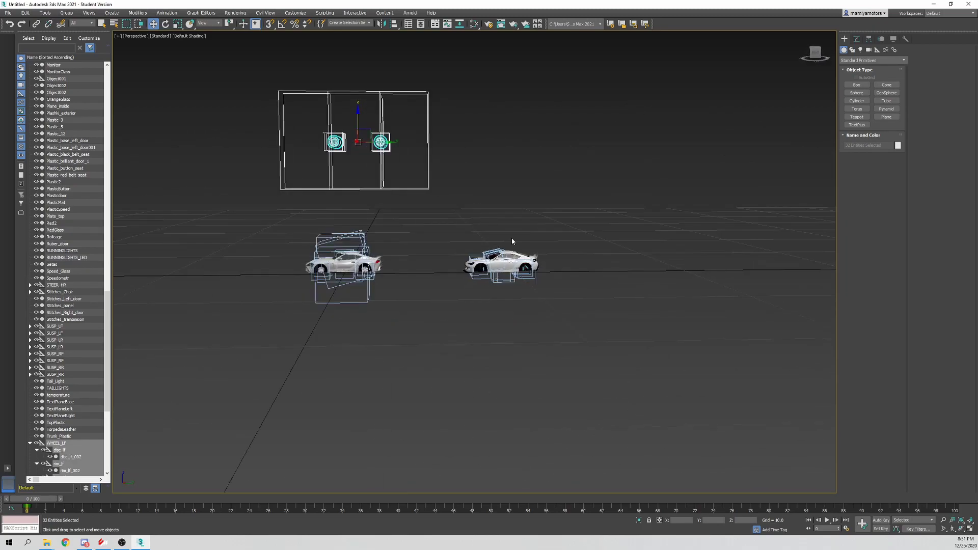
# Window-select the remaining GT86 car with its helpers and delete it, keeping the floating wheels and the Supra.
pyautogui.scroll(5, 487, 266)
pyautogui.scroll(-4, 480, 266)
pyautogui.moveTo(336, 109); pyautogui.dragTo(436, 225, button='middle')
pyautogui.scroll(6, 396, 182)
pyautogui.keyDown('alt'); pyautogui.moveTo(398, 184); pyautogui.dragTo(248, 247, button='middle'); pyautogui.keyUp('alt')
pyautogui.moveTo(328, 254)
pyautogui.keyDown('alt'); pyautogui.mouseDown(button='middle')
pyautogui.moveTo(306, 251)
pyautogui.moveTo(328, 251)
pyautogui.mouseUp(button='middle'); pyautogui.keyUp('alt')
pyautogui.scroll(-8, 335, 249)
pyautogui.keyDown('alt'); pyautogui.moveTo(434, 285); pyautogui.dragTo(402, 264, button='middle'); pyautogui.keyUp('alt')
pyautogui.scroll(5, 437, 319)
pyautogui.moveTo(437, 319); pyautogui.dragTo(442, 264, button='middle')
pyautogui.moveTo(397, 235); pyautogui.dragTo(691, 360)
pyautogui.keyDown('alt'); pyautogui.moveTo(497, 255); pyautogui.dragTo(507, 281, button='middle'); pyautogui.keyUp('alt')
pyautogui.scroll(-3, 528, 278)
pyautogui.click(509, 283)
pyautogui.scroll(3, 510, 283)
pyautogui.moveTo(510, 283); pyautogui.dragTo(453, 294, button='middle')
pyautogui.moveTo(572, 227); pyautogui.dragTo(329, 358)
pyautogui.moveTo(367, 353); pyautogui.dragTo(526, 317, button='middle')
pyautogui.press('Delete')
pyautogui.moveTo(441, 240); pyautogui.dragTo(500, 294, button='middle')
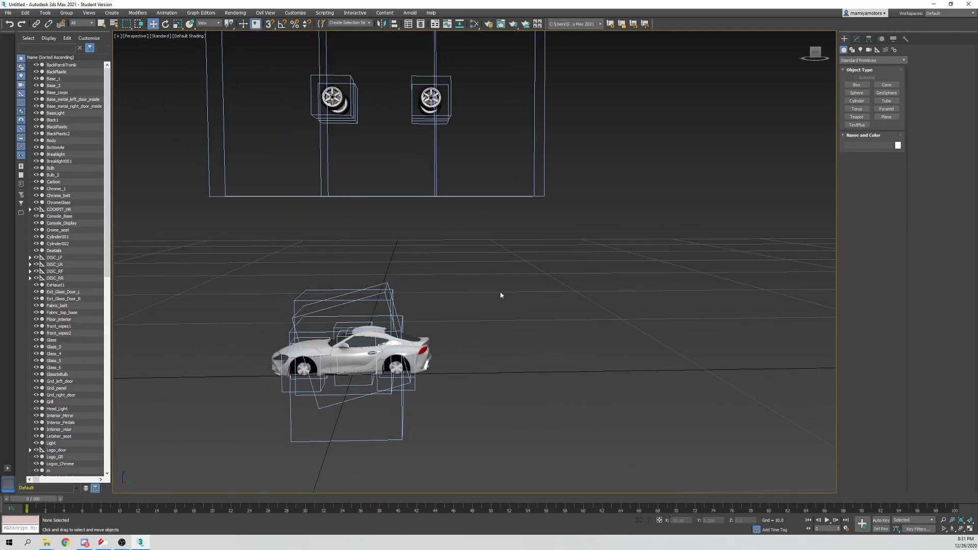
# Align the floating WHEEL_LF and its child nodes to the Supra's SUSP_LF helper in X, Y and Z position.
pyautogui.scroll(-3, 493, 293)
pyautogui.scroll(-18, 73, 395)
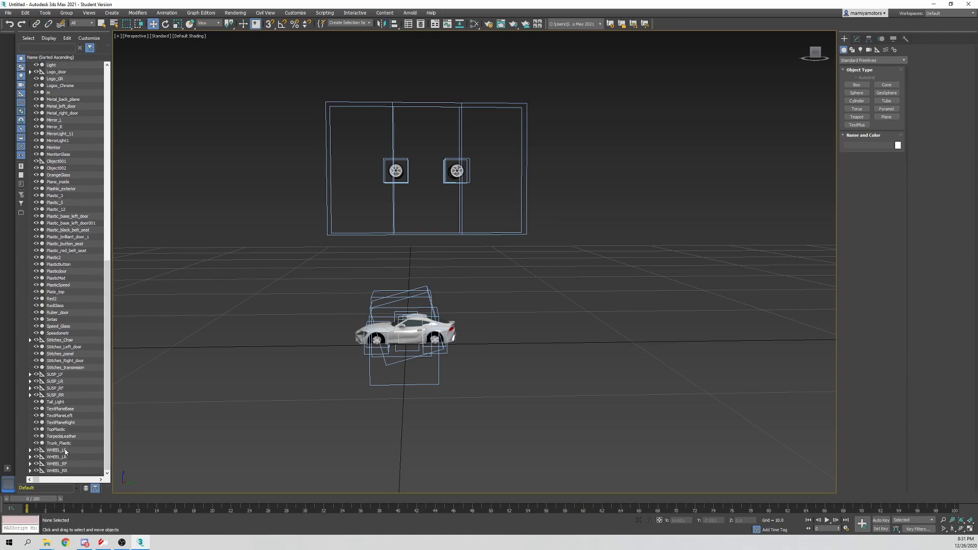
pyautogui.click(66, 451)
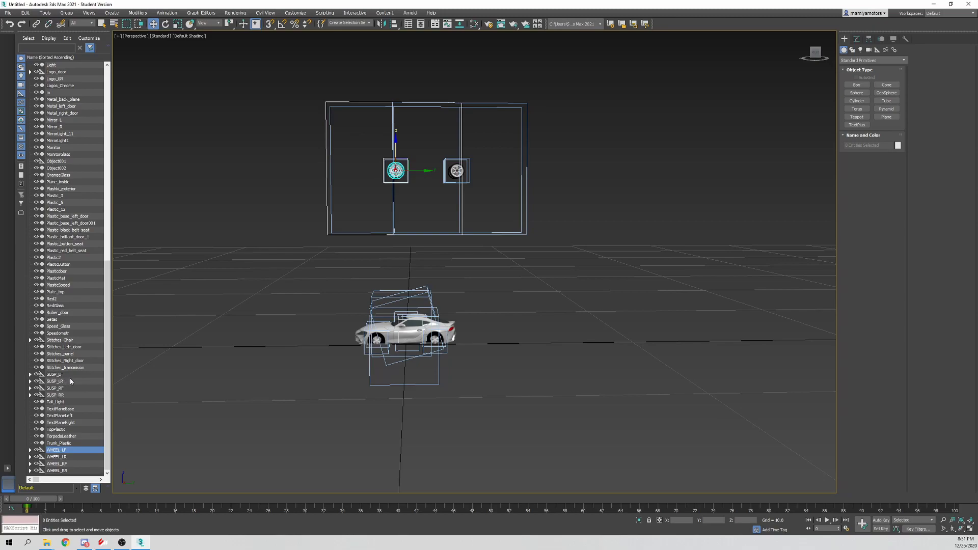
pyautogui.hotkey('alt', 'a')
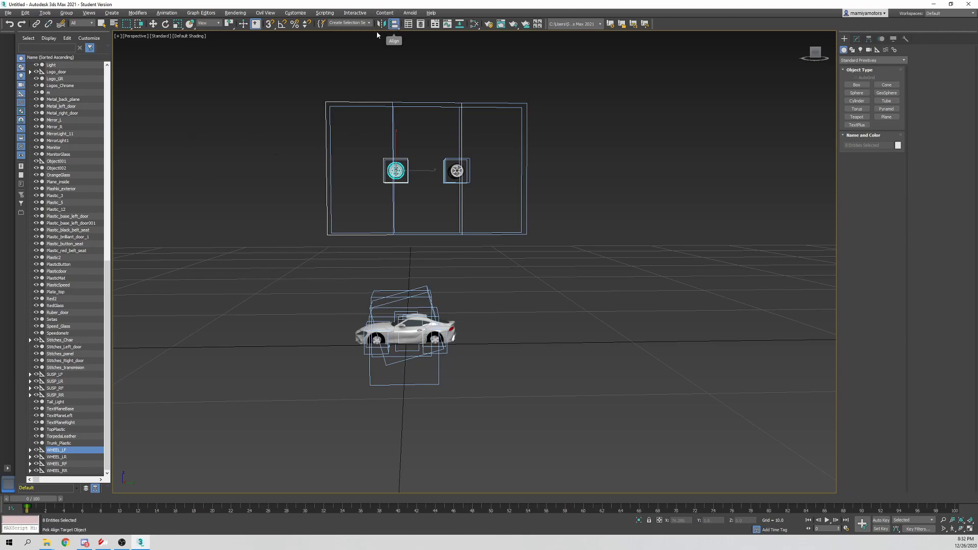
pyautogui.click(76, 375)
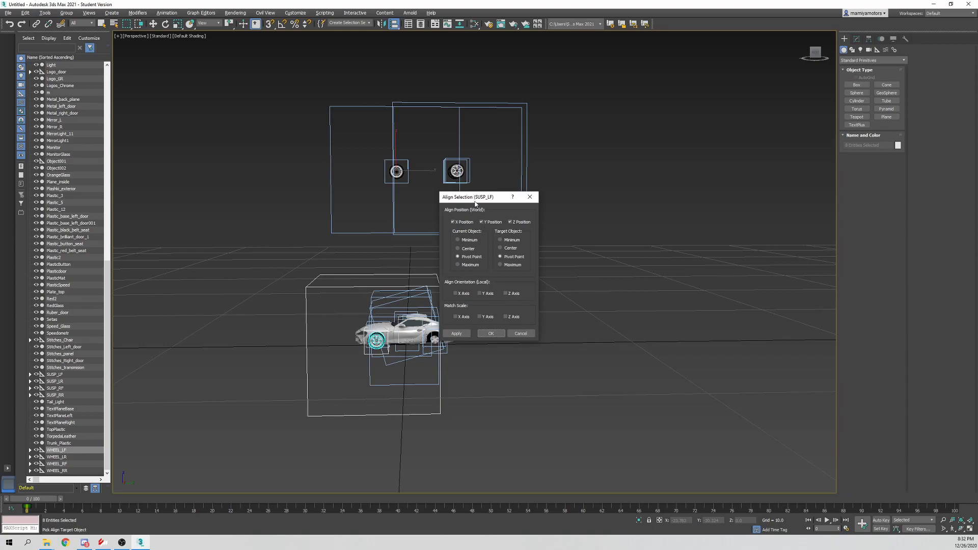
pyautogui.moveTo(476, 202); pyautogui.dragTo(488, 212)
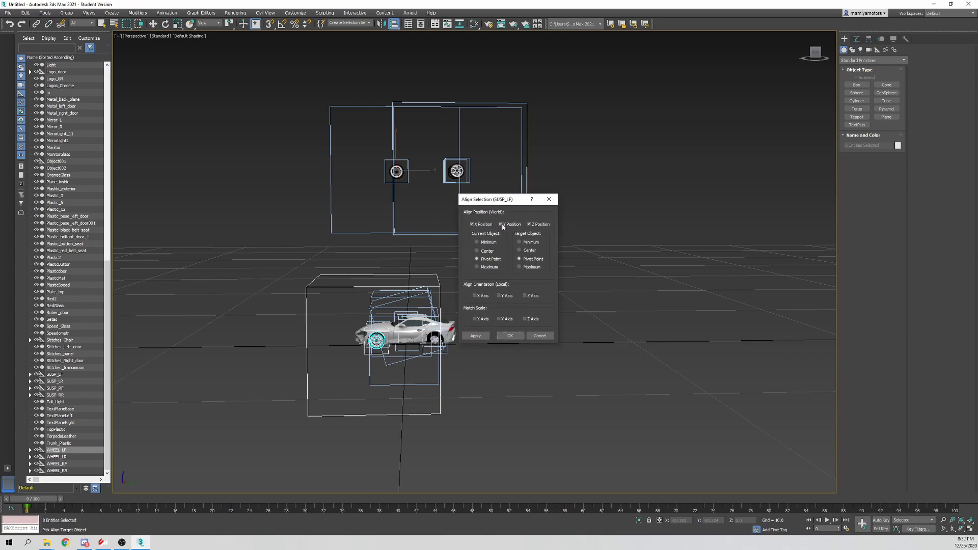
pyautogui.click(473, 224)
pyautogui.click(489, 224)
pyautogui.click(509, 336)
# Examine the fit of the left front wheel, selecting and framing Hub_LF under SUSP_LF to check the caliper behind the rim.
pyautogui.scroll(3, 388, 341)
pyautogui.scroll(4, 388, 341)
pyautogui.keyDown('alt'); pyautogui.moveTo(389, 341); pyautogui.dragTo(451, 294, button='middle'); pyautogui.keyUp('alt')
pyautogui.scroll(6, 371, 326)
pyautogui.scroll(5, 371, 355)
pyautogui.scroll(-5, 378, 351)
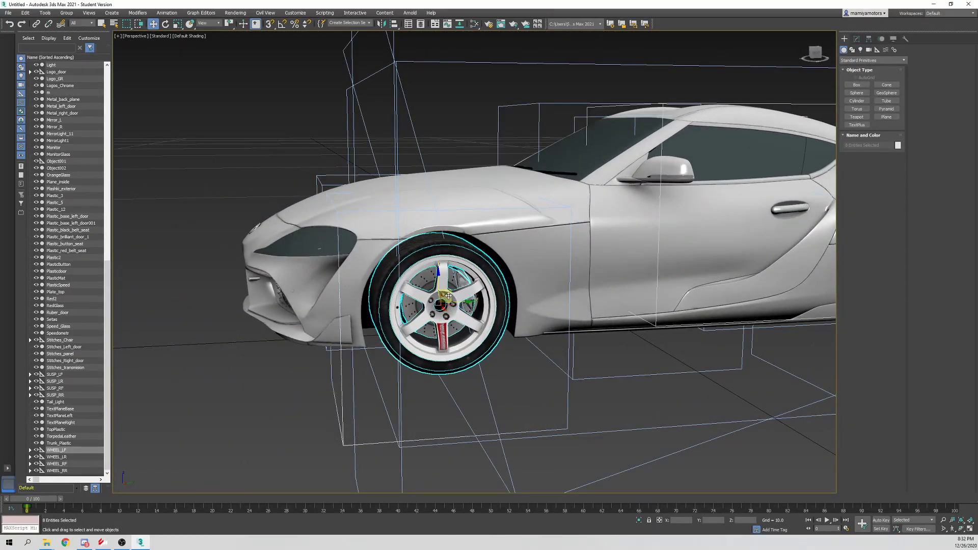
pyautogui.click(30, 375)
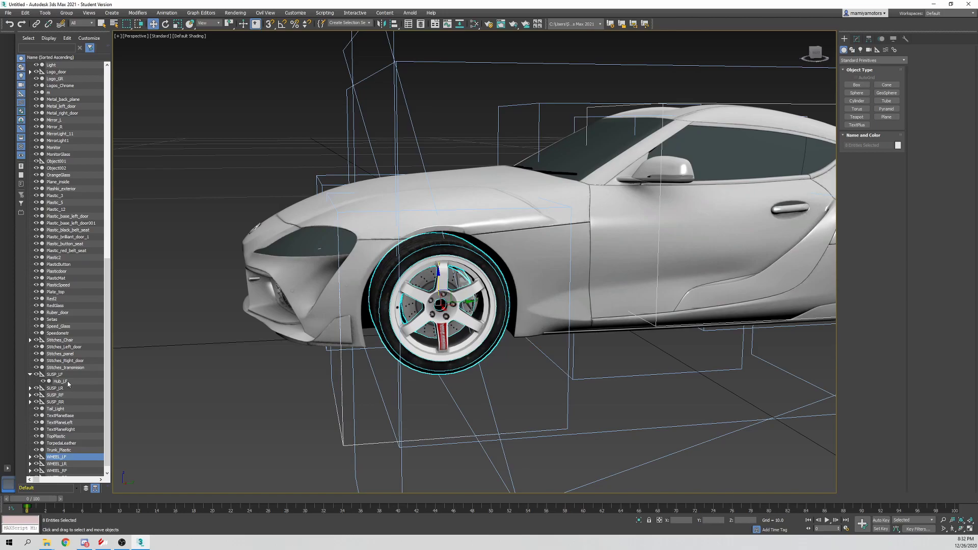
pyautogui.click(68, 383)
pyautogui.press('z')
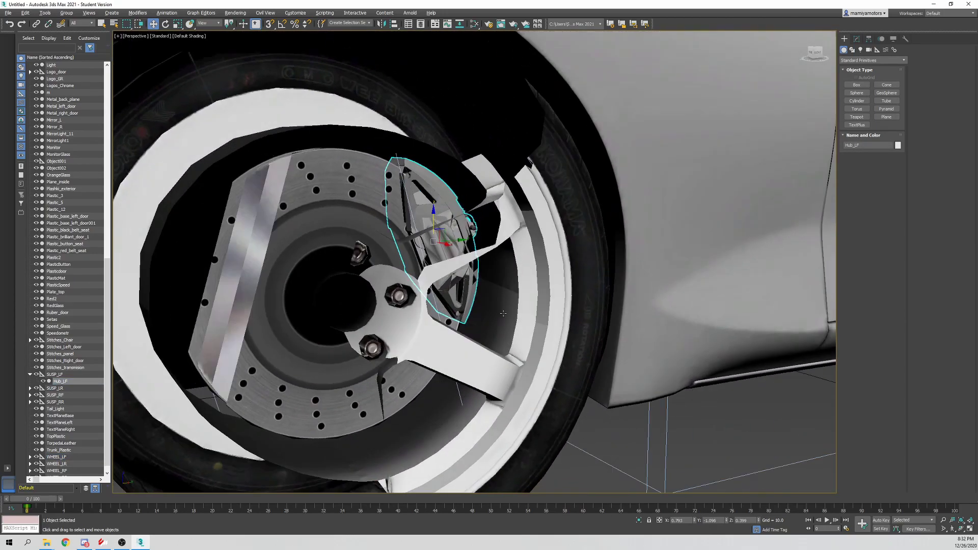
pyautogui.moveTo(507, 313)
pyautogui.keyDown('alt'); pyautogui.mouseDown(button='middle')
pyautogui.moveTo(562, 309)
pyautogui.moveTo(451, 316)
pyautogui.mouseUp(button='middle'); pyautogui.keyUp('alt')
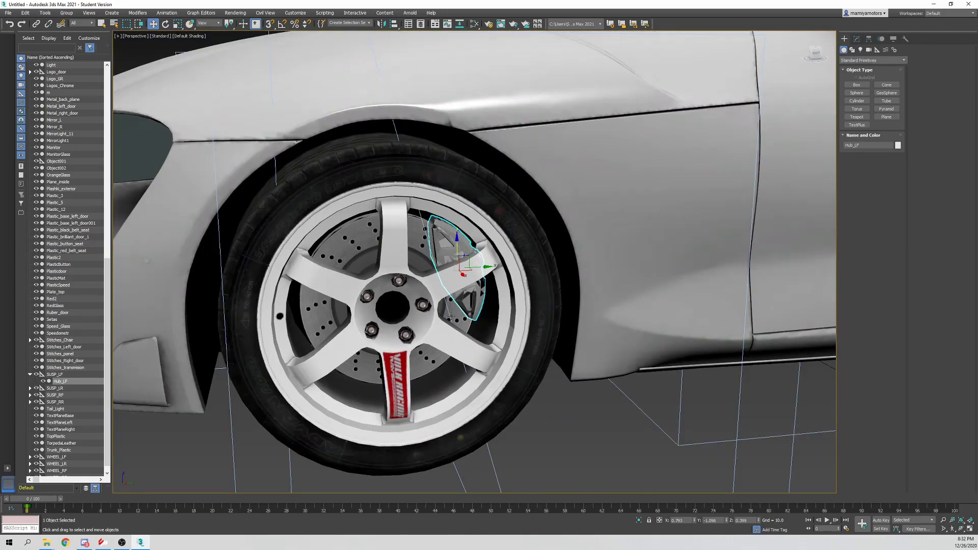
pyautogui.scroll(-10, 450, 316)
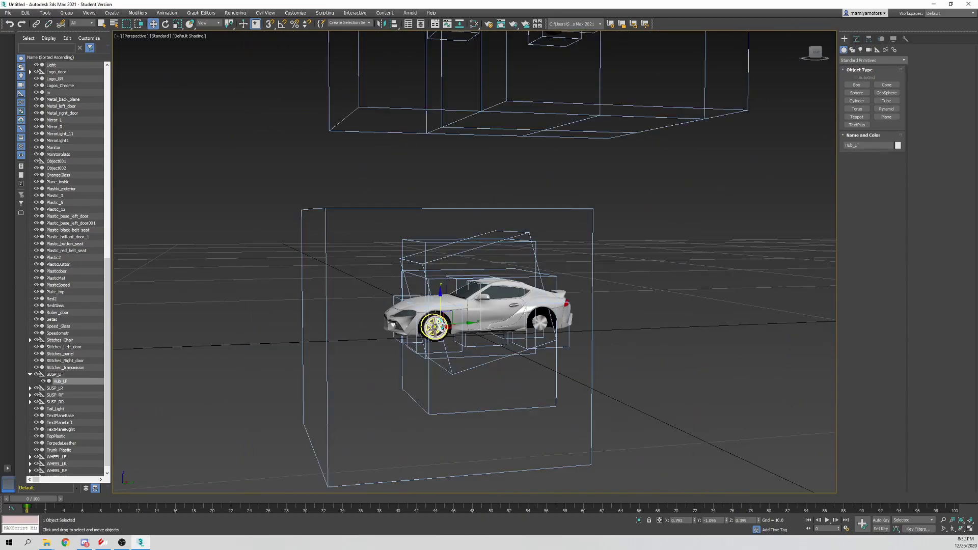
pyautogui.scroll(-6, 315, 389)
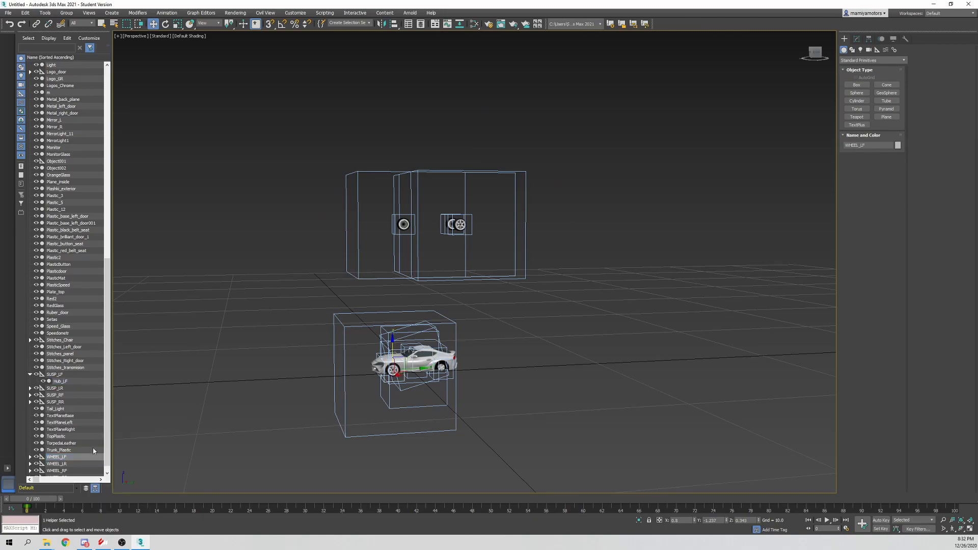
# Align WHEEL_LR with its child nodes to SUSP_LR, centre to centre, in X, Y and Z position.
pyautogui.click(69, 457)
pyautogui.click(66, 457)
pyautogui.rightClick(70, 458)
pyautogui.click(95, 466)
pyautogui.hotkey('alt', 'a')
pyautogui.click(75, 381)
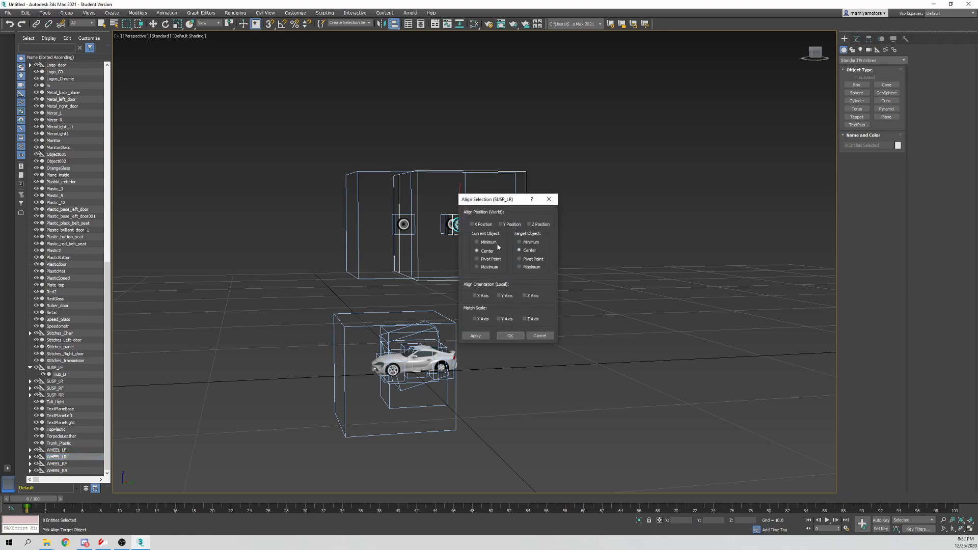
pyautogui.click(491, 226)
pyautogui.click(512, 225)
pyautogui.click(539, 225)
pyautogui.click(484, 335)
pyautogui.click(509, 336)
# Align WHEEL_RF with its child nodes to SUSP_RF, centre to centre, in X, Y and Z position.
pyautogui.scroll(6, 436, 346)
pyautogui.moveTo(477, 349); pyautogui.dragTo(481, 321, button='middle')
pyautogui.scroll(4, 502, 364)
pyautogui.keyDown('alt'); pyautogui.moveTo(503, 364); pyautogui.dragTo(358, 416, button='middle'); pyautogui.keyUp('alt')
pyautogui.scroll(6, 471, 352)
pyautogui.scroll(-8, 486, 316)
pyautogui.scroll(-5, 464, 352)
pyautogui.click(75, 464)
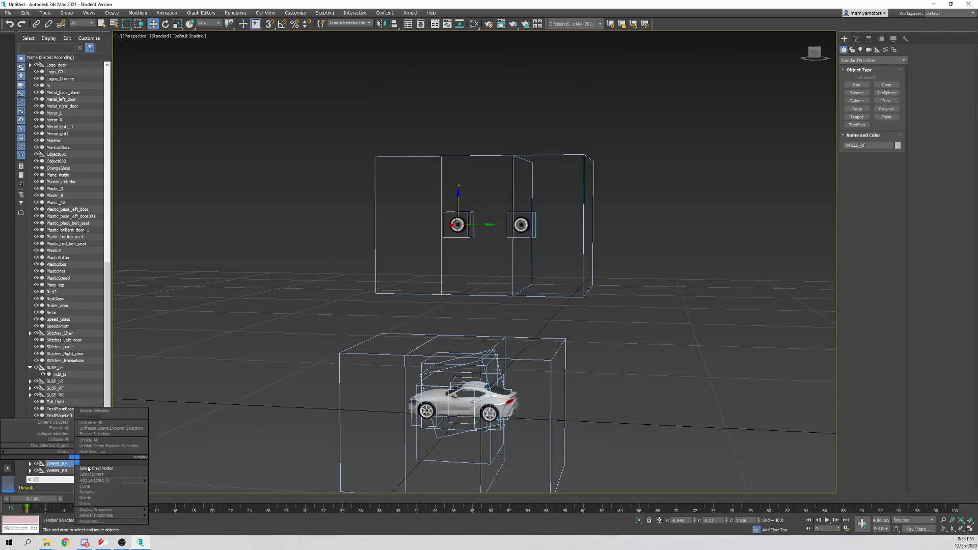
pyautogui.hotkey('alt', 'a')
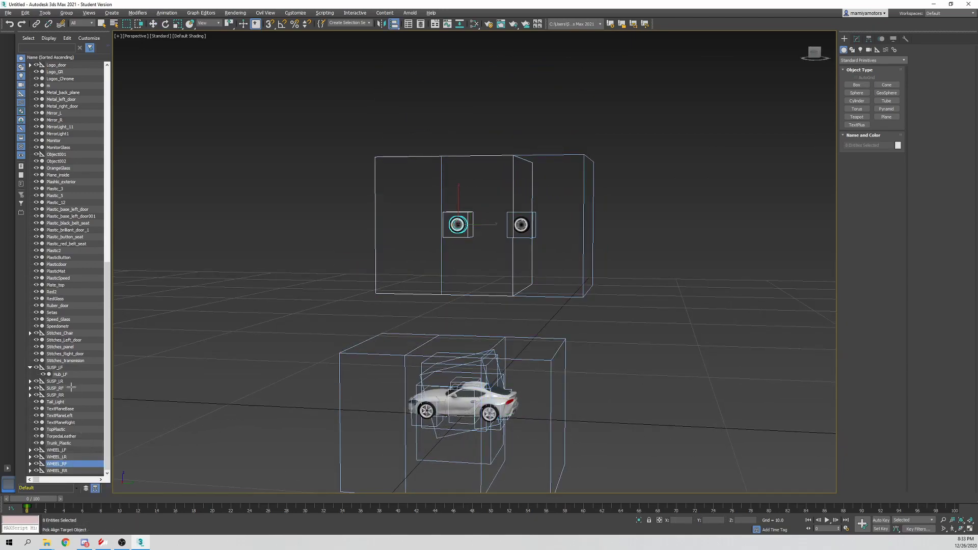
pyautogui.click(69, 388)
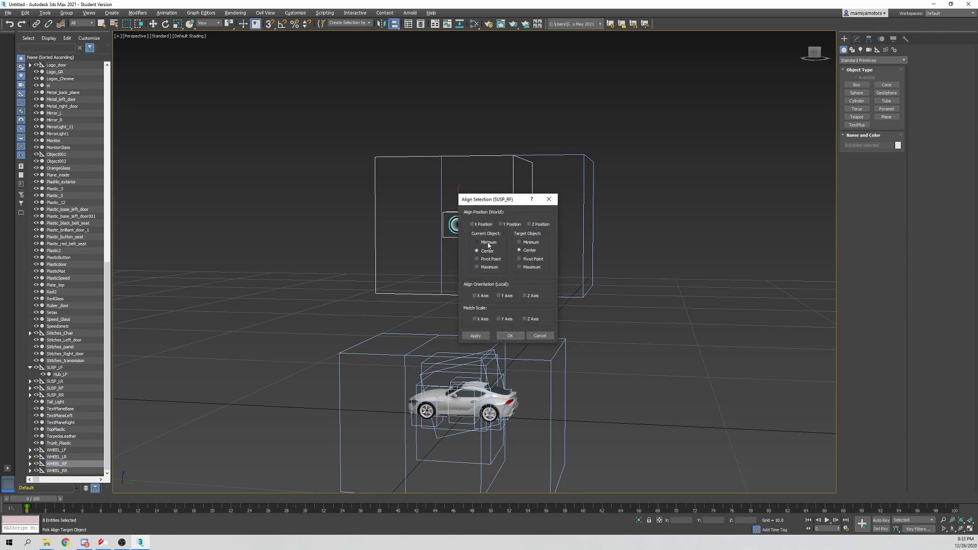
pyautogui.click(514, 225)
pyautogui.click(539, 225)
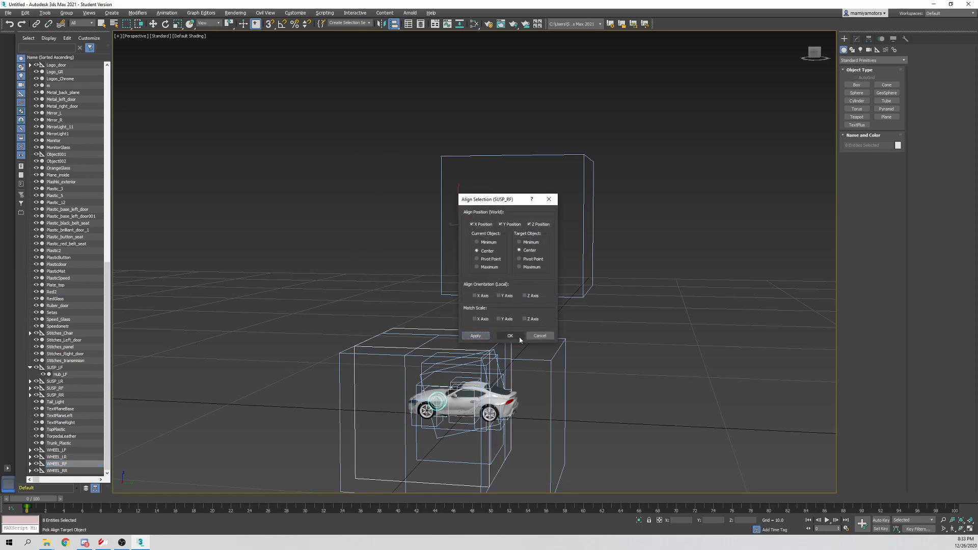
pyautogui.click(516, 337)
# Align WHEEL_RR with its child nodes to SUSP_RR, centre to centre, in X, Y and Z position.
pyautogui.keyDown('alt'); pyautogui.moveTo(400, 407); pyautogui.dragTo(437, 428, button='middle'); pyautogui.keyUp('alt')
pyautogui.scroll(5, 436, 428)
pyautogui.keyDown('alt'); pyautogui.moveTo(460, 357); pyautogui.dragTo(560, 363, button='middle'); pyautogui.keyUp('alt')
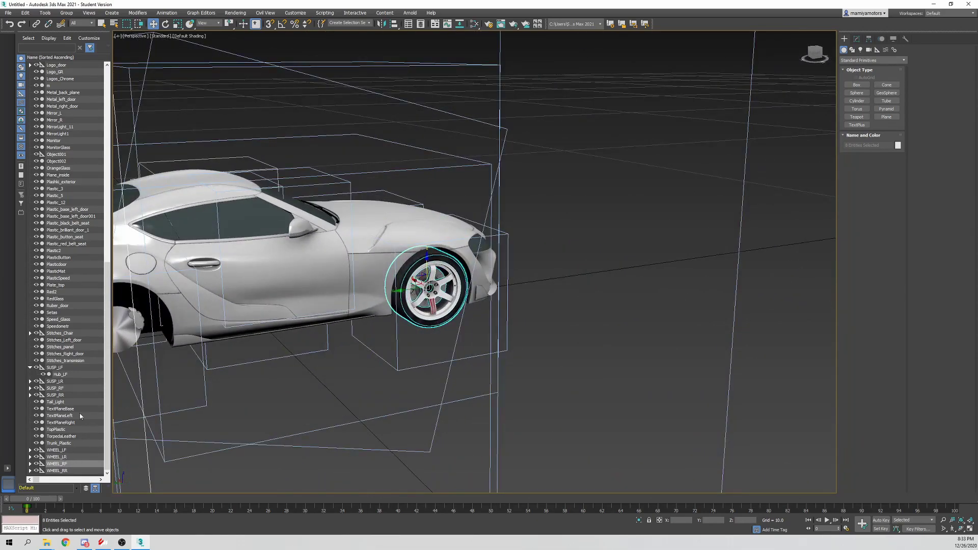
pyautogui.scroll(-8, 292, 336)
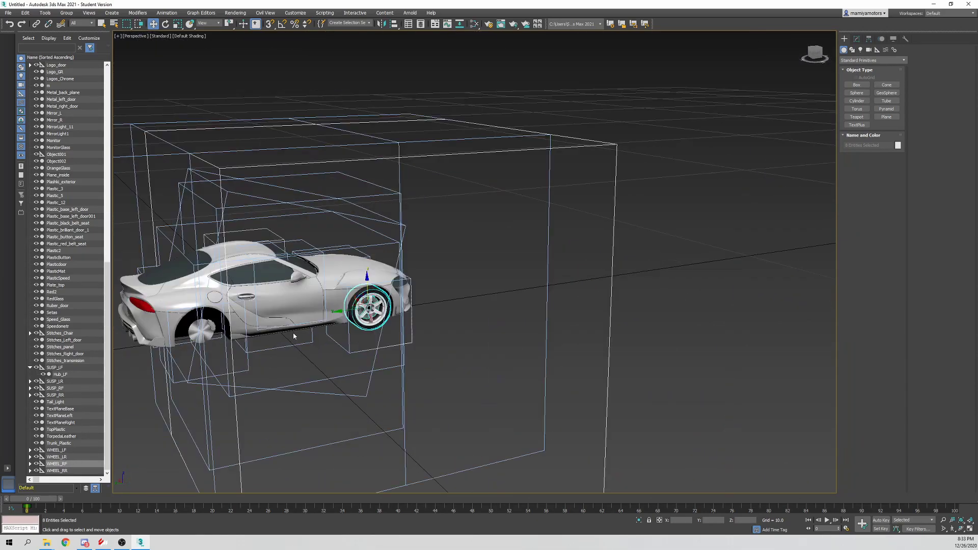
pyautogui.moveTo(293, 337); pyautogui.dragTo(441, 373, button='middle')
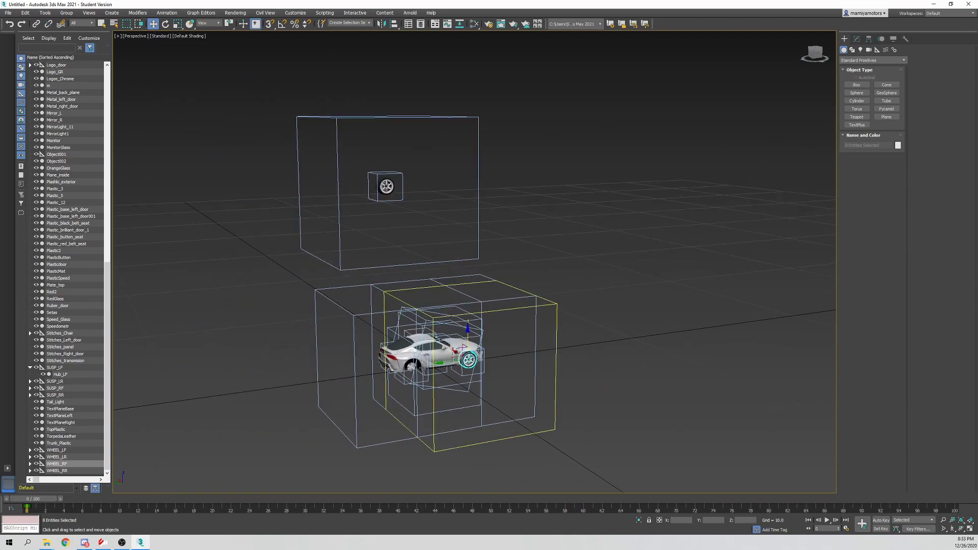
pyautogui.click(92, 470)
pyautogui.hotkey('alt', 'a')
pyautogui.click(70, 394)
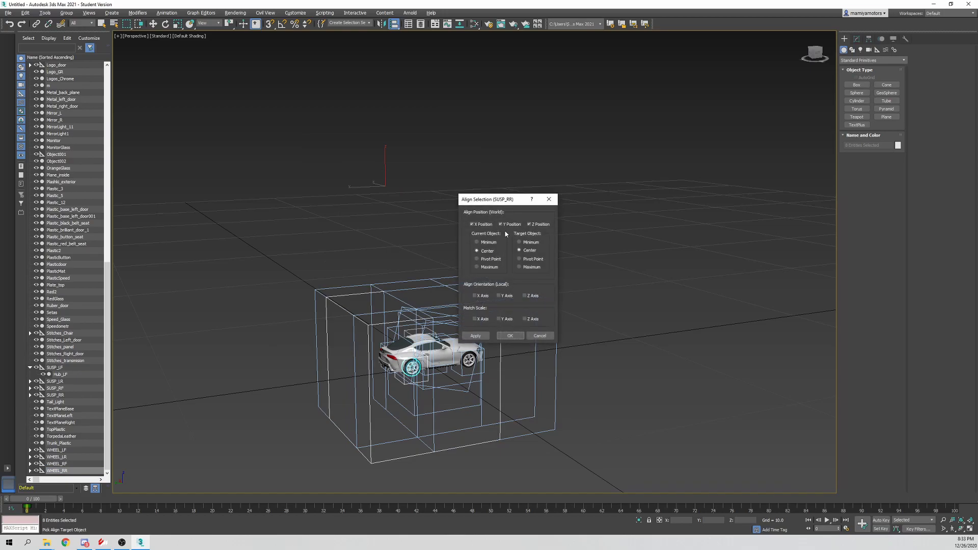
pyautogui.click(510, 336)
# Inspect the Supra's left-side wheels up close, selecting disc_lf_002 to check the brake disc behind the left front rim.
pyautogui.scroll(8, 454, 353)
pyautogui.scroll(-6, 453, 352)
pyautogui.keyDown('alt'); pyautogui.moveTo(454, 352); pyautogui.dragTo(533, 362, button='middle'); pyautogui.keyUp('alt')
pyautogui.click(360, 380)
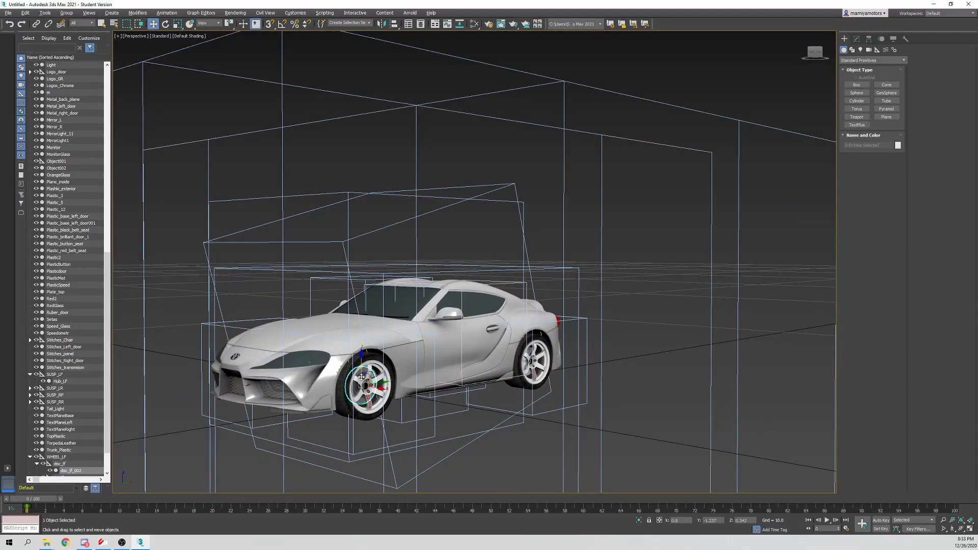
pyautogui.keyDown('alt'); pyautogui.moveTo(423, 360); pyautogui.dragTo(413, 364, button='middle'); pyautogui.keyUp('alt')
pyautogui.scroll(5, 292, 405)
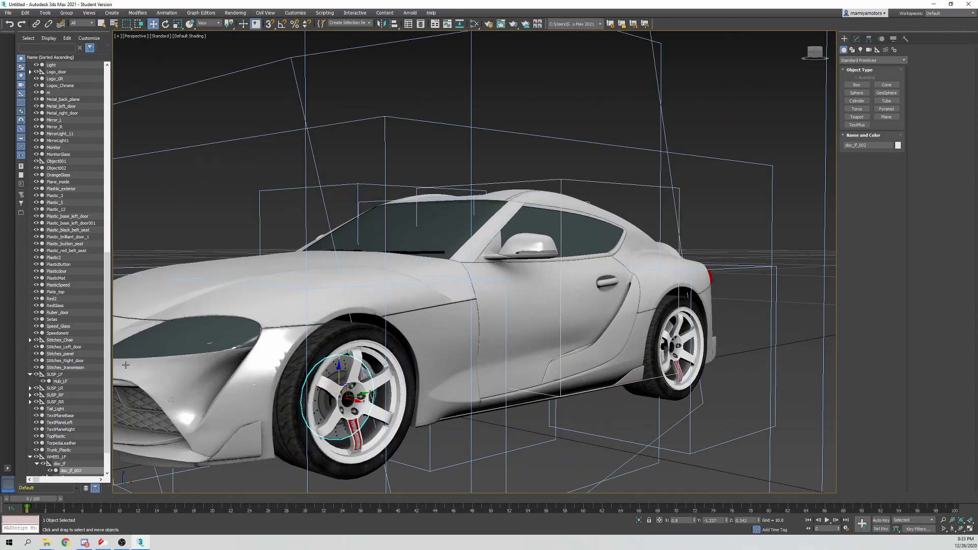
pyautogui.scroll(3, 349, 349)
pyautogui.scroll(-6, 348, 349)
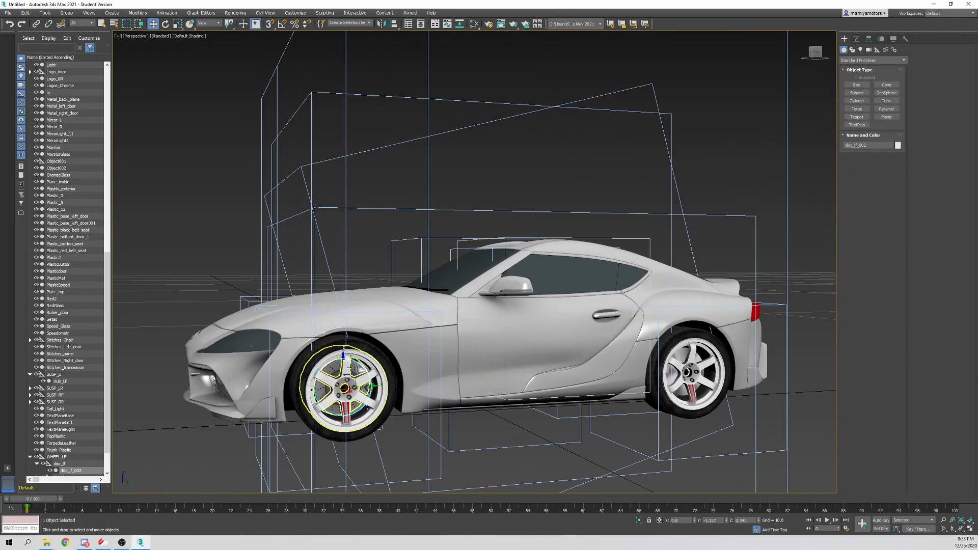
pyautogui.keyDown('alt'); pyautogui.moveTo(348, 349); pyautogui.dragTo(365, 371, button='middle'); pyautogui.keyUp('alt')
pyautogui.scroll(3, 365, 371)
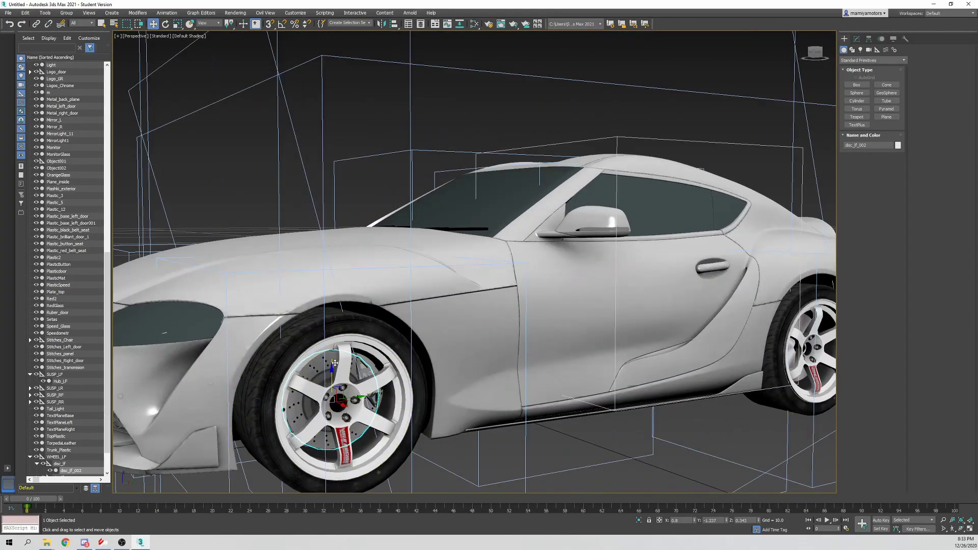
pyautogui.scroll(3, 372, 301)
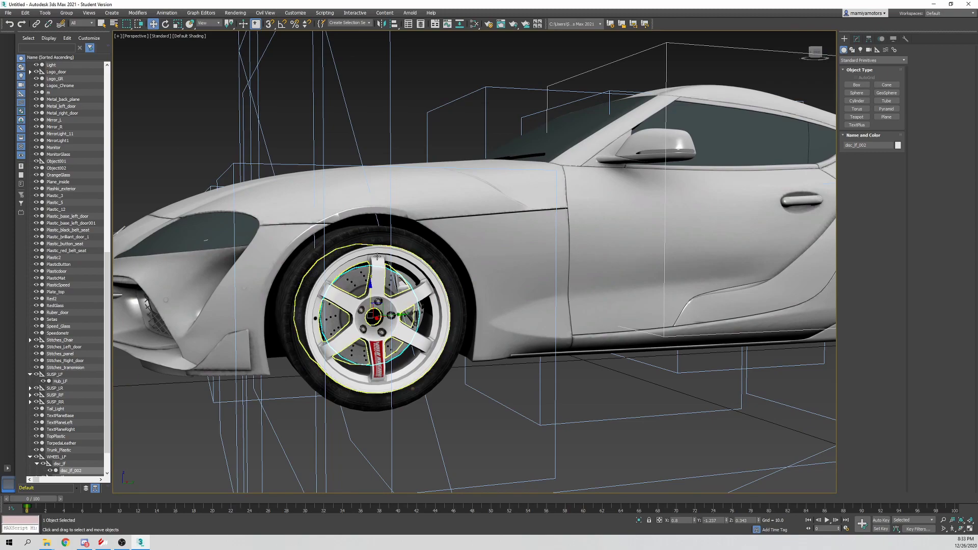
pyautogui.scroll(4, 374, 303)
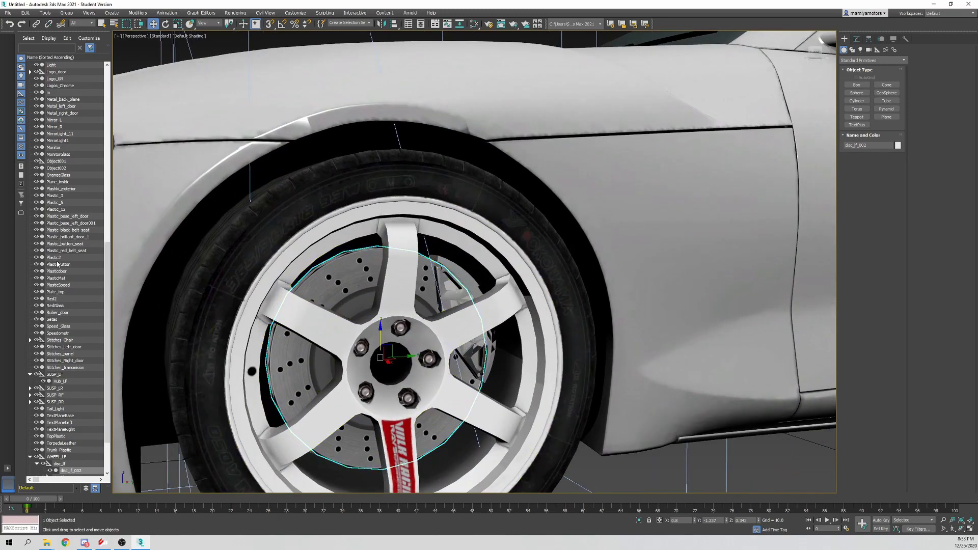
# Select the Supra's original DISC_LF, DISC_LR, DISC_RF and DISC_RR helpers with their child nodes and delete them.
pyautogui.scroll(1, 57, 264)
pyautogui.scroll(10, 58, 264)
pyautogui.scroll(-5, 336, 283)
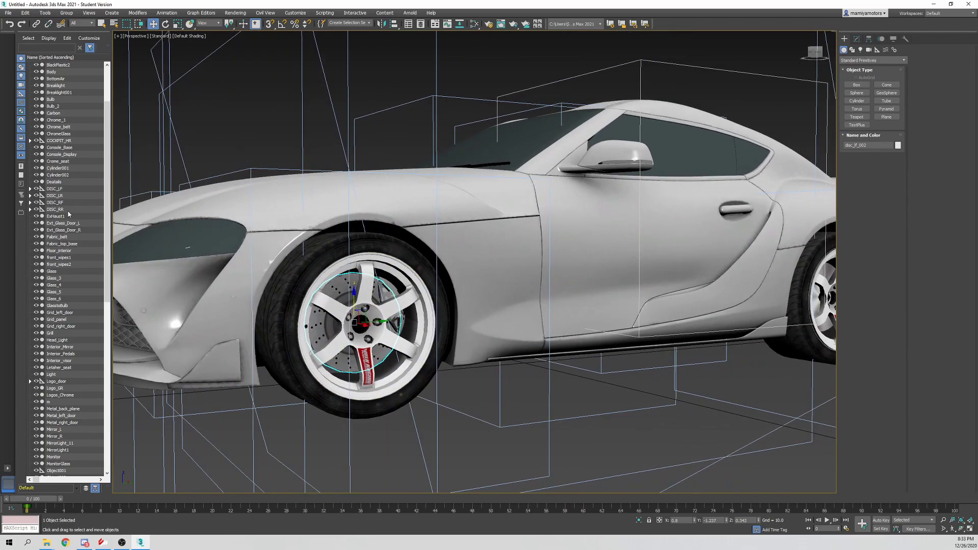
pyautogui.scroll(-10, 68, 214)
pyautogui.scroll(9, 71, 372)
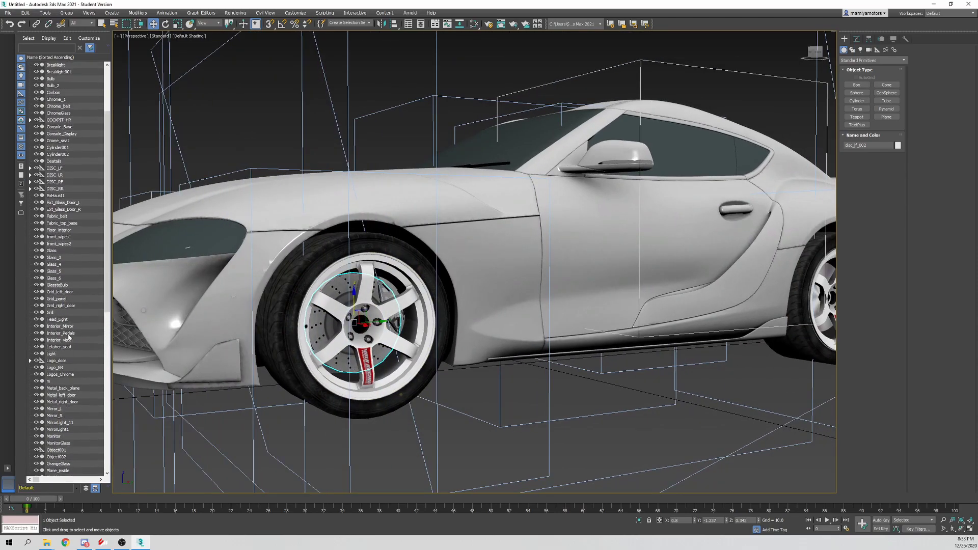
pyautogui.click(30, 169)
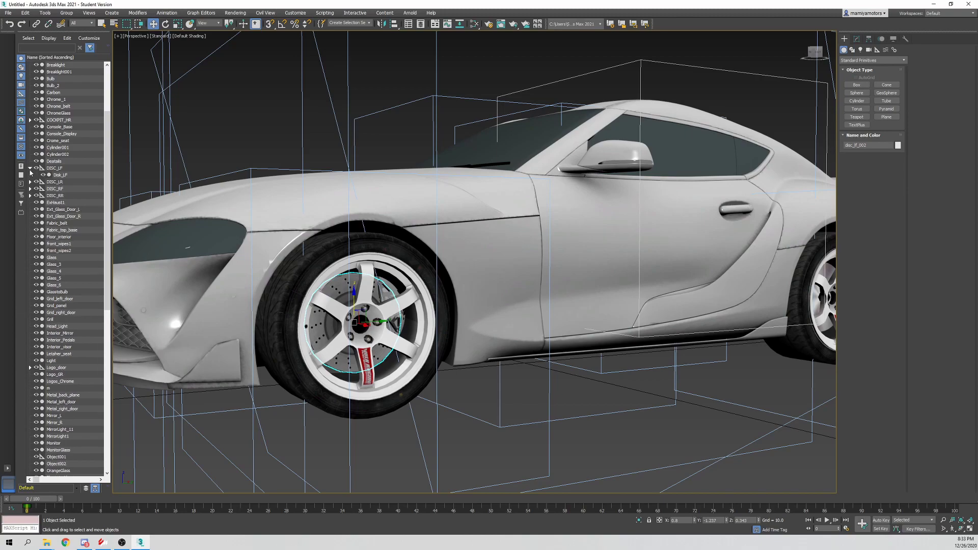
pyautogui.click(30, 168)
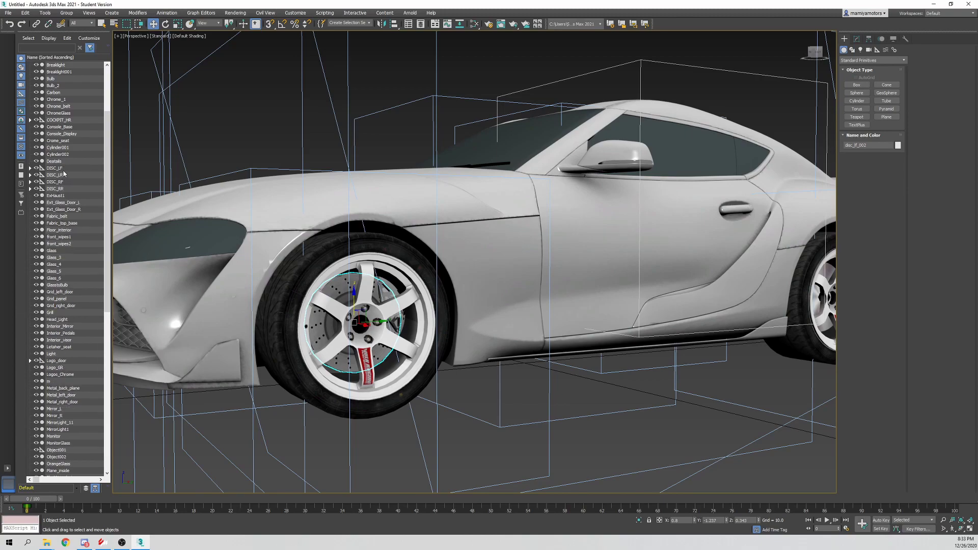
pyautogui.moveTo(60, 168); pyautogui.dragTo(68, 187)
pyautogui.rightClick(72, 179)
pyautogui.click(87, 187)
pyautogui.scroll(-4, 238, 258)
pyautogui.keyDown('alt'); pyautogui.moveTo(237, 258); pyautogui.dragTo(312, 275, button='middle'); pyautogui.keyUp('alt')
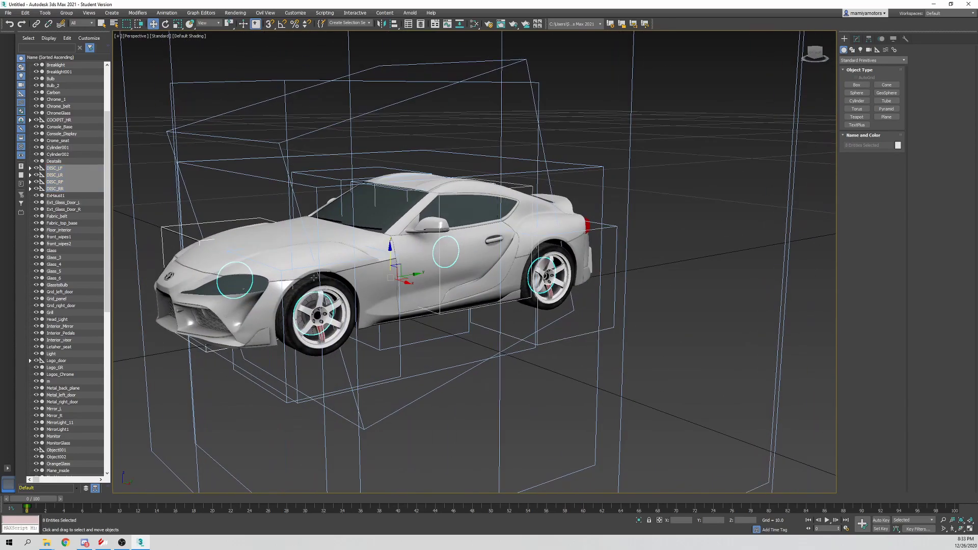
pyautogui.press('Delete')
# Select rim_lf_002, tyre_lf_sub0 and tyre_lf_sub1 together and move them along X to adjust the left front wheel's fit in its arch.
pyautogui.keyDown('alt'); pyautogui.moveTo(303, 268); pyautogui.dragTo(312, 269, button='middle'); pyautogui.keyUp('alt')
pyautogui.click(377, 311)
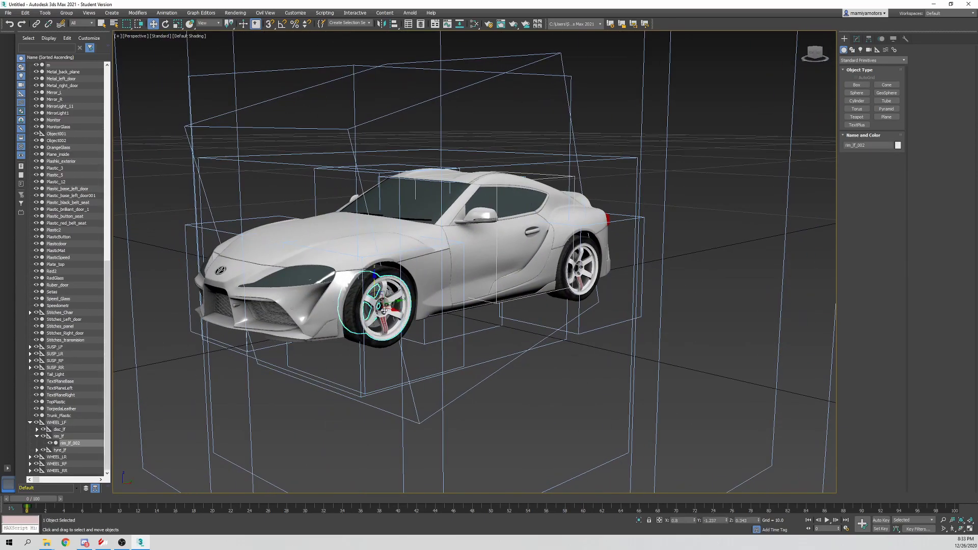
pyautogui.keyDown('alt'); pyautogui.moveTo(382, 311); pyautogui.dragTo(389, 289, button='middle'); pyautogui.keyUp('alt')
pyautogui.scroll(4, 427, 306)
pyautogui.click(391, 274)
pyautogui.keyDown('ctrl'); pyautogui.click(389, 324); pyautogui.keyUp('ctrl')
pyautogui.scroll(3, 394, 328)
pyautogui.keyDown('ctrl'); pyautogui.click(378, 358); pyautogui.keyUp('ctrl')
pyautogui.keyDown('alt'); pyautogui.moveTo(462, 335); pyautogui.dragTo(389, 279, button='middle'); pyautogui.keyUp('alt')
pyautogui.moveTo(389, 318)
pyautogui.keyDown('alt'); pyautogui.mouseDown(button='middle')
pyautogui.moveTo(566, 312)
pyautogui.moveTo(357, 320)
pyautogui.moveTo(396, 321)
pyautogui.mouseUp(button='middle'); pyautogui.keyUp('alt')
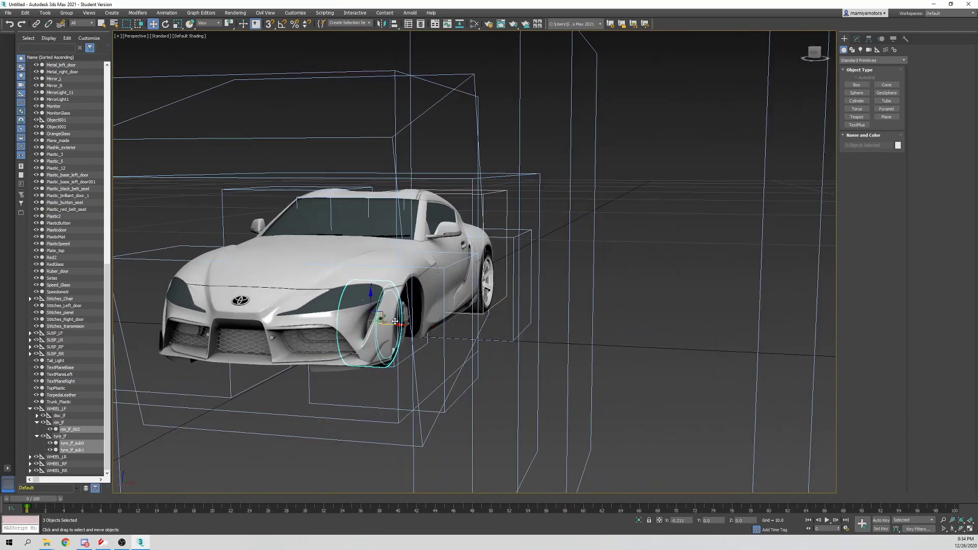
pyautogui.moveTo(396, 321); pyautogui.dragTo(431, 347)
pyautogui.keyDown('alt'); pyautogui.moveTo(431, 348); pyautogui.dragTo(313, 329, button='middle'); pyautogui.keyUp('alt')
pyautogui.moveTo(469, 344)
pyautogui.keyDown('alt'); pyautogui.mouseDown(button='middle')
pyautogui.moveTo(377, 348)
pyautogui.moveTo(468, 351)
pyautogui.mouseUp(button='middle'); pyautogui.keyUp('alt')
pyautogui.scroll(-5, 460, 349)
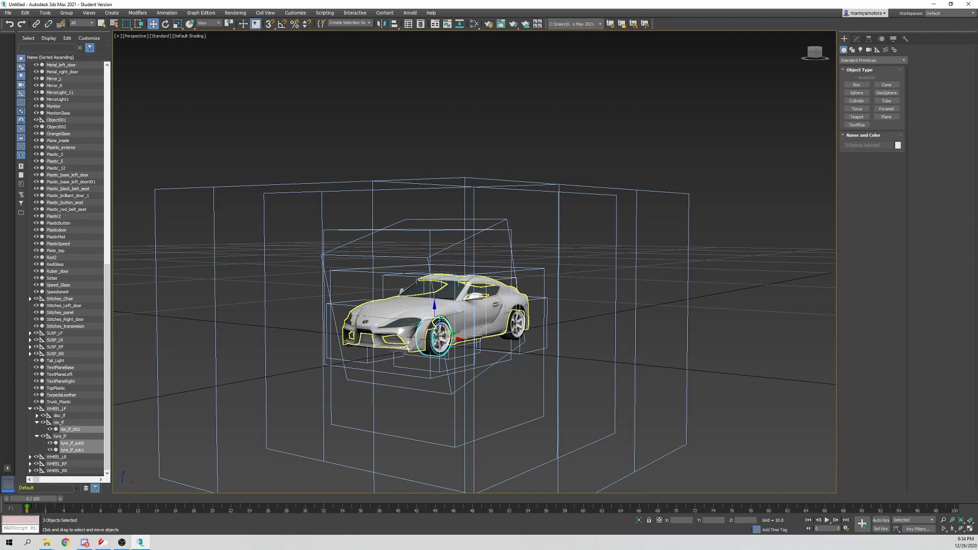
# Deselect the left front wheel parts and start an export of the whole scene.
pyautogui.scroll(-2, 399, 318)
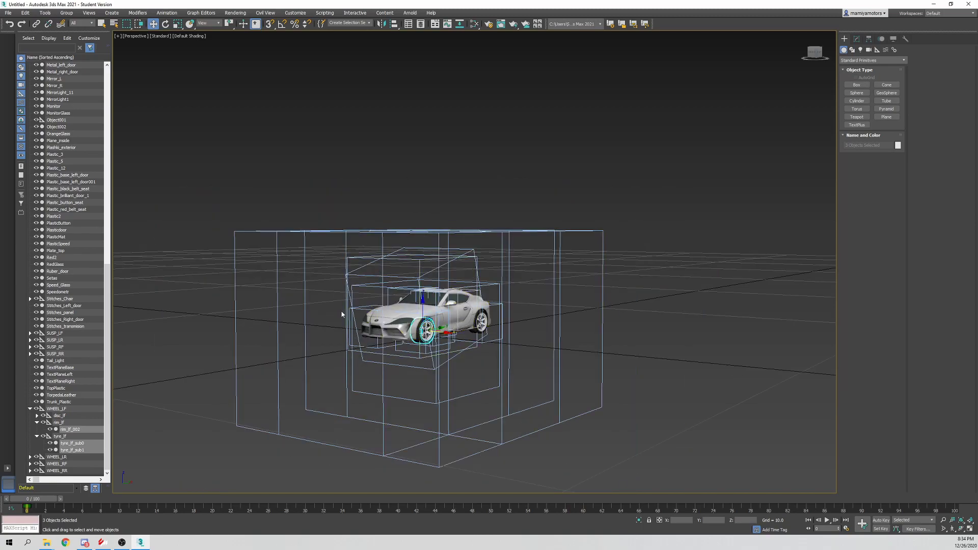
pyautogui.keyDown('alt'); pyautogui.moveTo(342, 313); pyautogui.dragTo(298, 308, button='middle'); pyautogui.keyUp('alt')
pyautogui.moveTo(298, 308); pyautogui.dragTo(298, 274, button='middle')
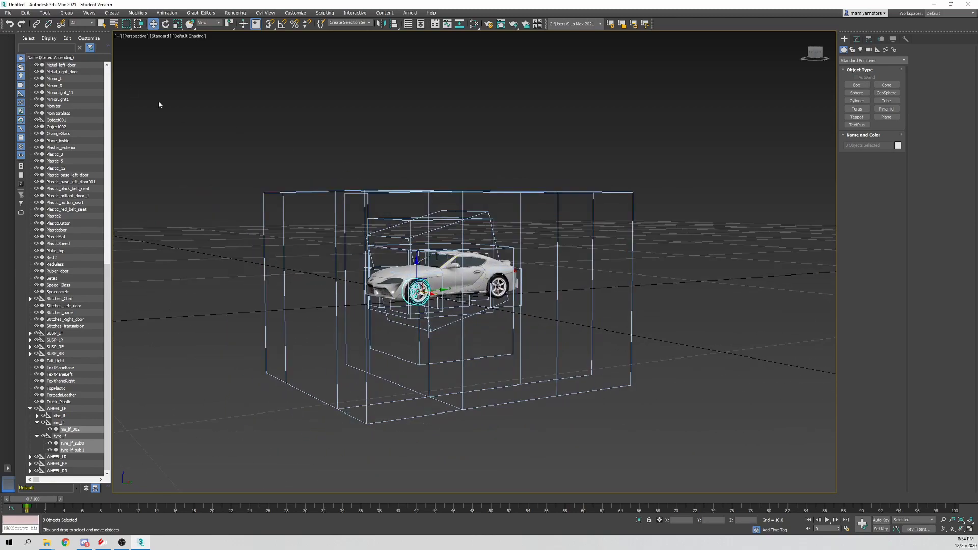
pyautogui.click(247, 140)
pyautogui.click(8, 13)
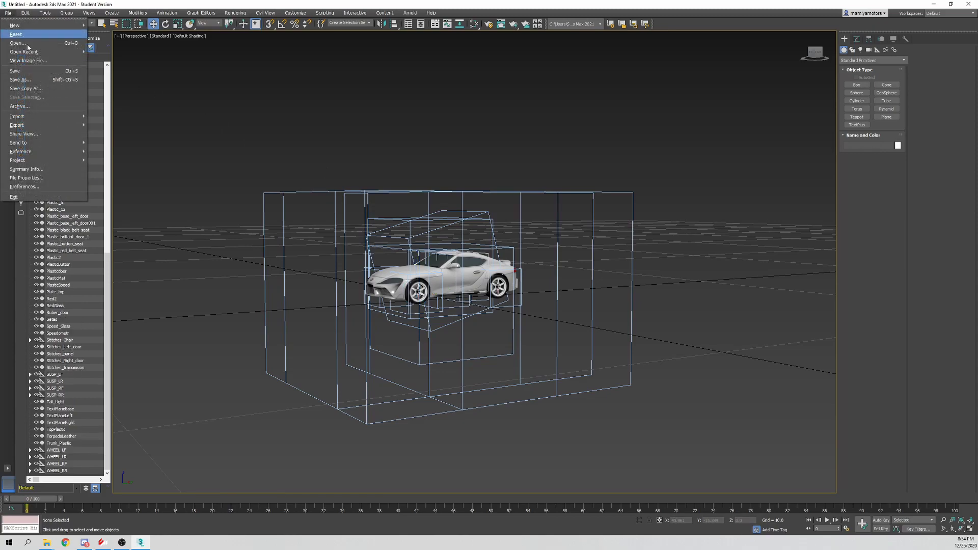
pyautogui.moveTo(55, 127)
pyautogui.click(109, 125)
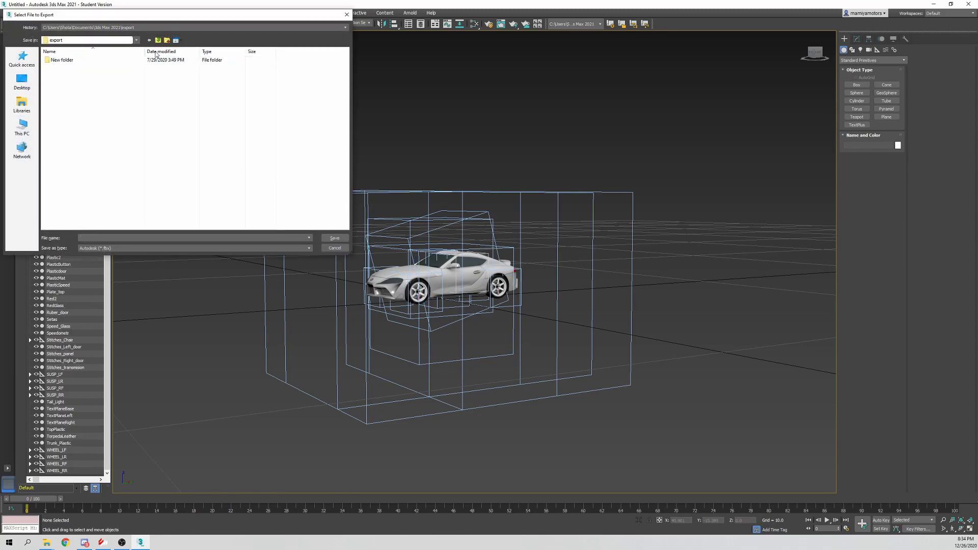
# Set the export location to the supra folder inside Assetto Mods' Current Projects folder.
pyautogui.click(157, 41)
pyautogui.doubleClick(85, 118)
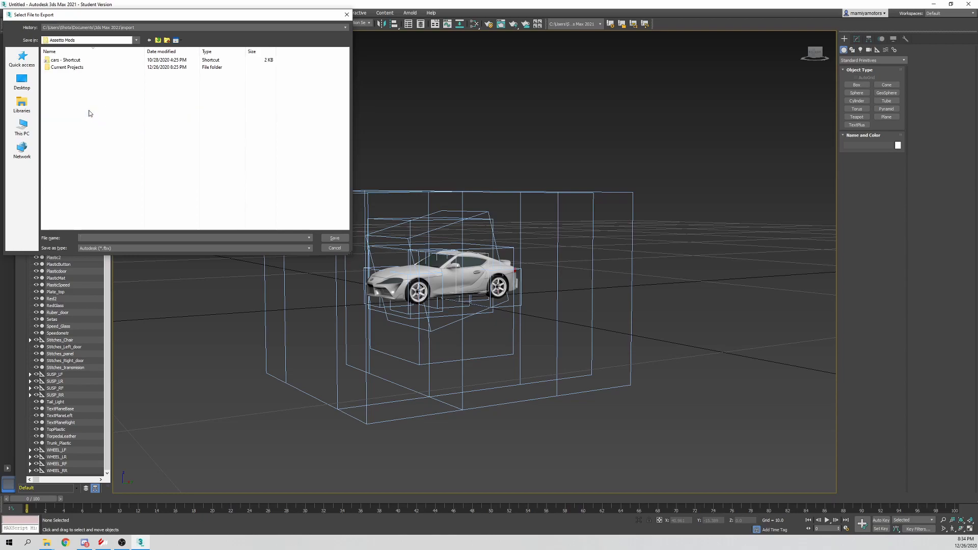
pyautogui.click(83, 68)
pyautogui.doubleClick(83, 68)
pyautogui.doubleClick(87, 82)
pyautogui.press('BackSpace')
pyautogui.doubleClick(81, 107)
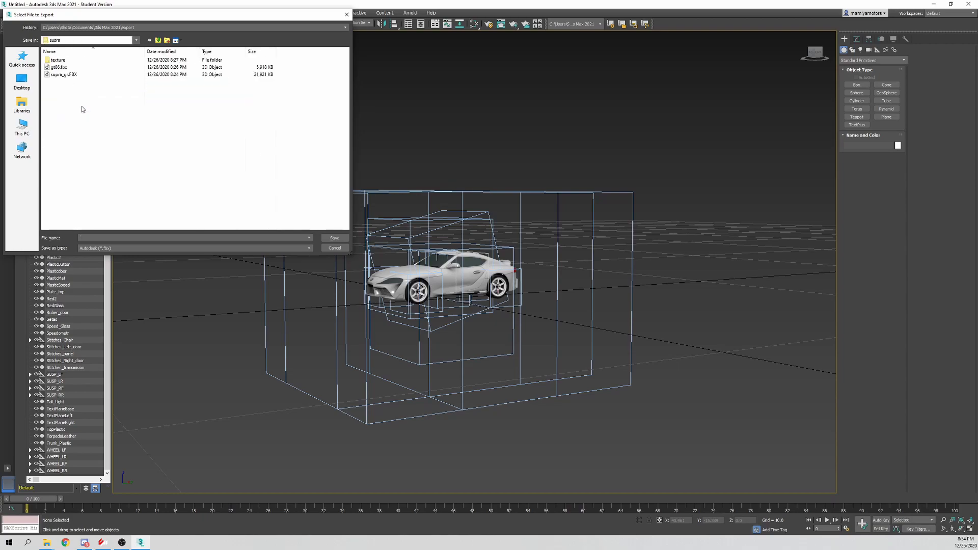
# Export the scene as FBX, overwriting supra_gr.FBX and keeping the current FBX export settings.
pyautogui.doubleClick(92, 74)
pyautogui.click(532, 284)
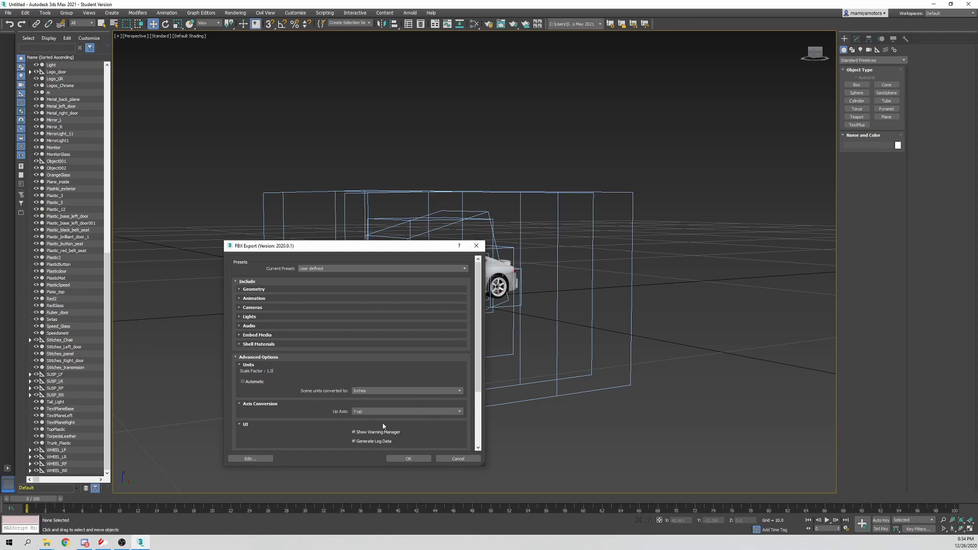
pyautogui.scroll(-3, 284, 383)
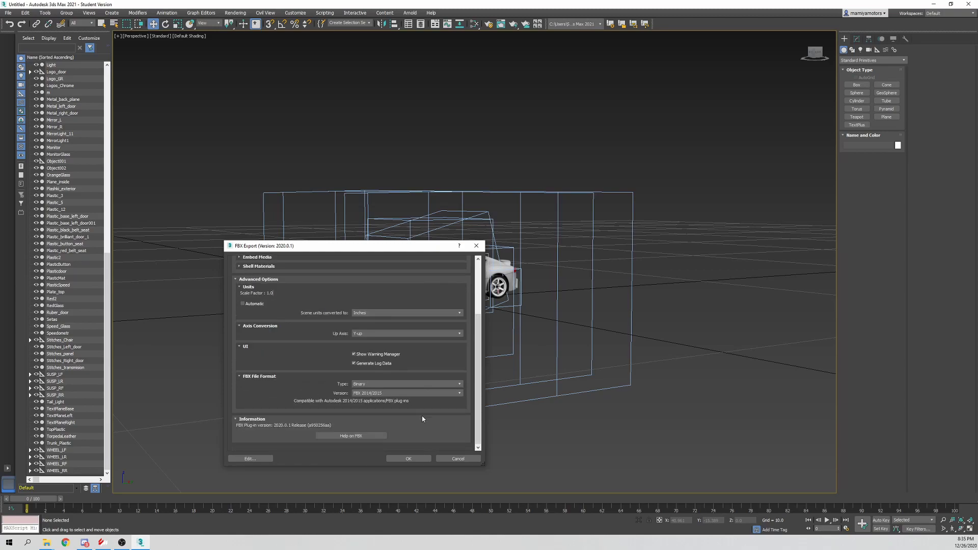
pyautogui.click(408, 459)
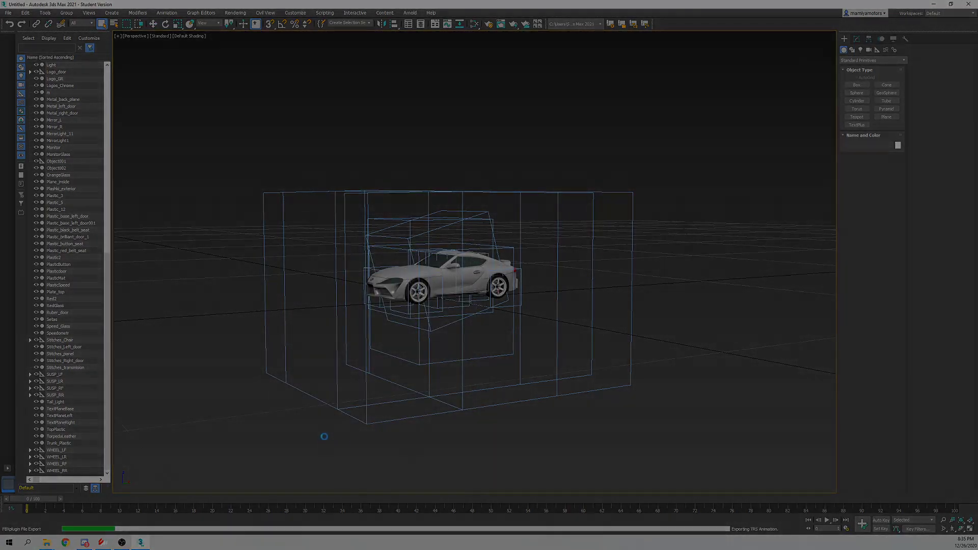